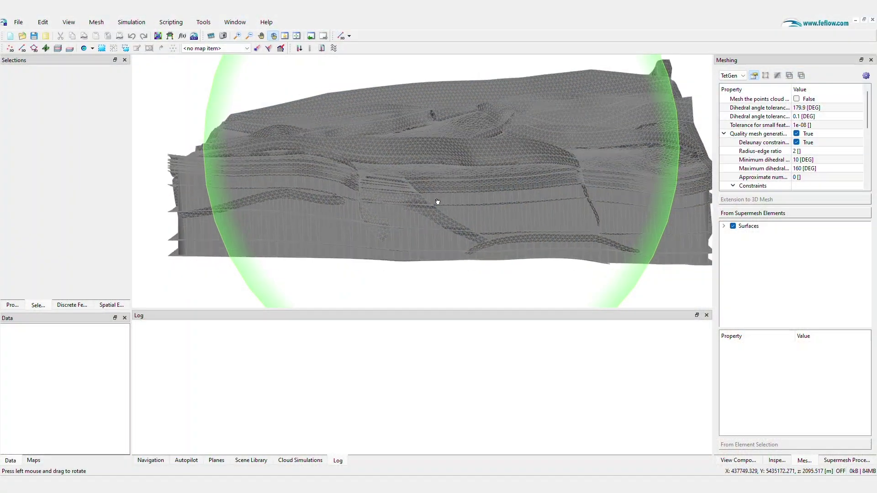
Tilt the terrain model to show its top surface and generate the gray triangulated block mesh.
left_click_drag(437, 202, 401, 188)
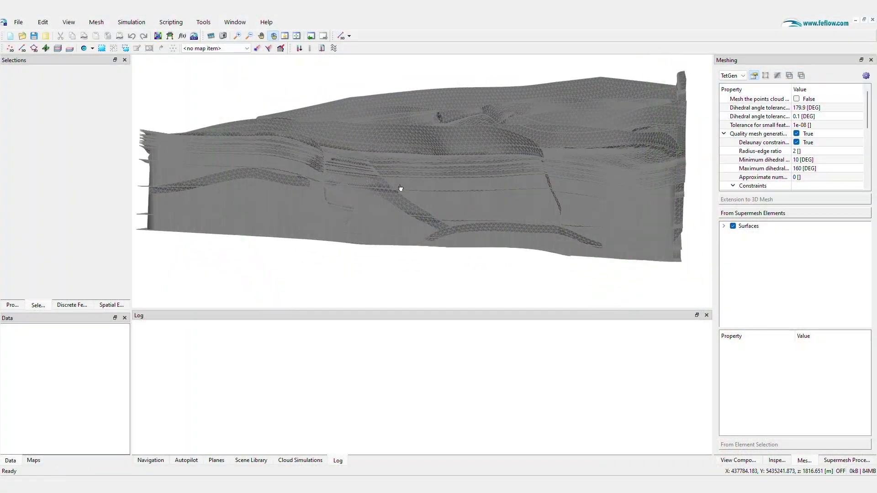
scroll(400, 188, "up", 3)
left_click_drag(400, 197, 433, 243)
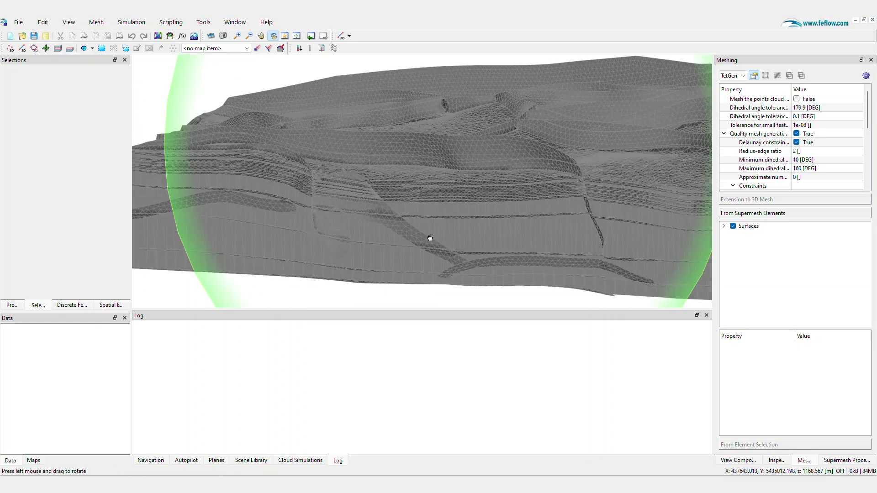
left_click(868, 75)
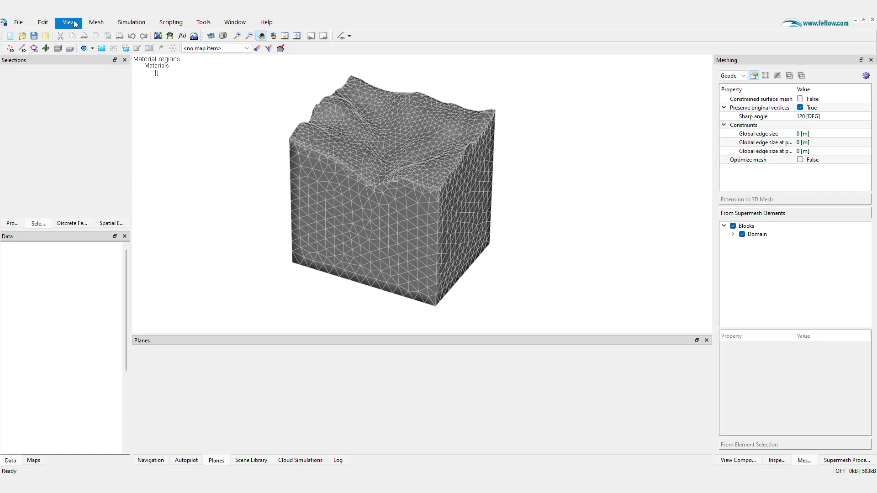
Show the Implicit Modelling toolbar from View > Toolbars.
left_click(73, 23)
mouse_move(80, 36)
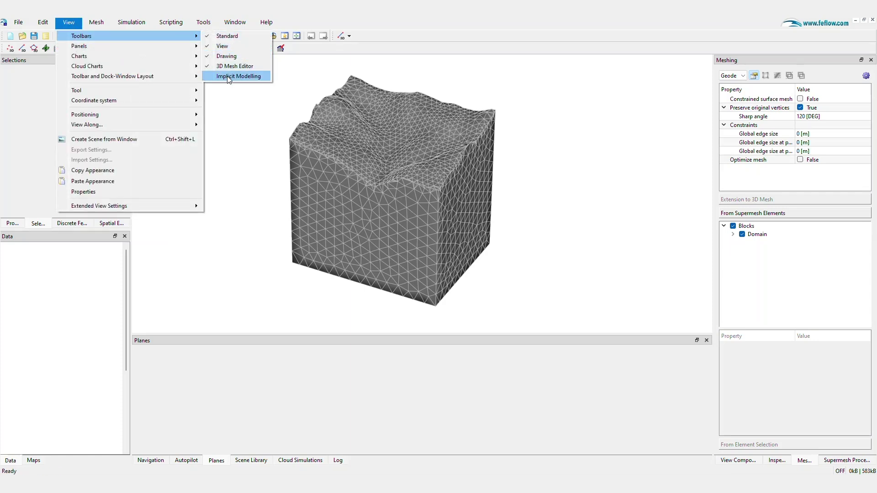
left_click(229, 77)
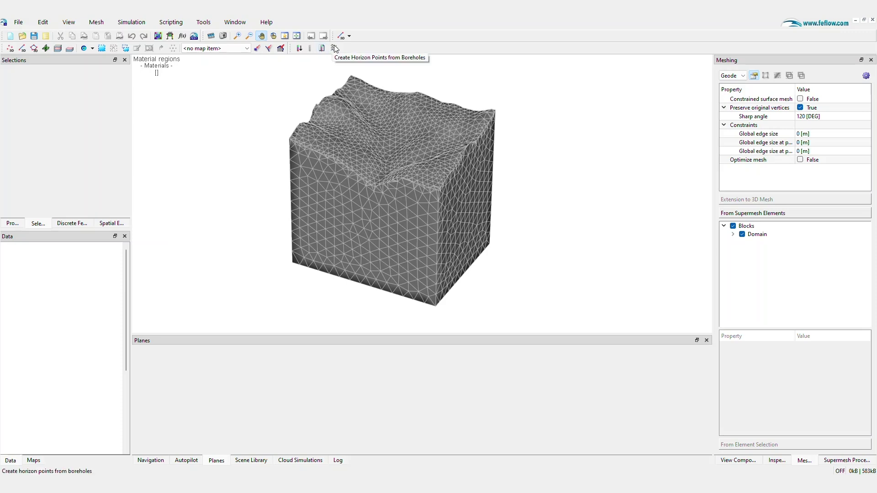
left_click(43, 22)
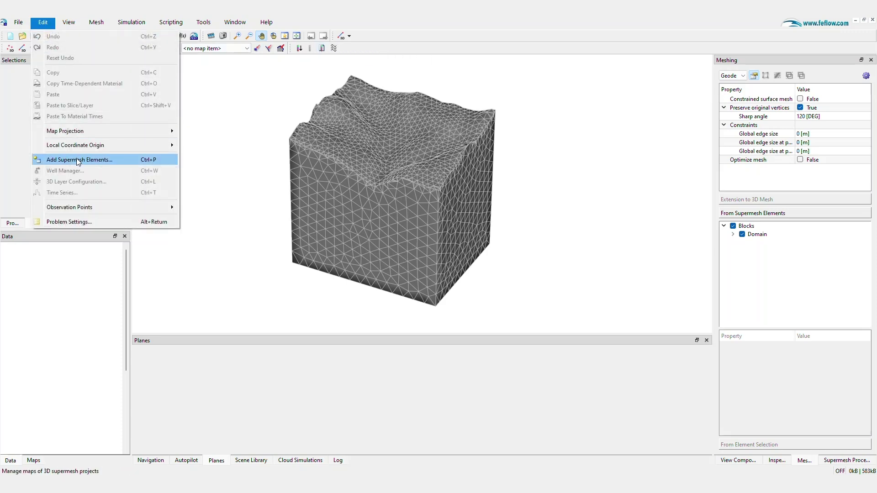
Import the seven materials from Lookup Table.xml and review their stratigraphic pile order.
left_click(68, 222)
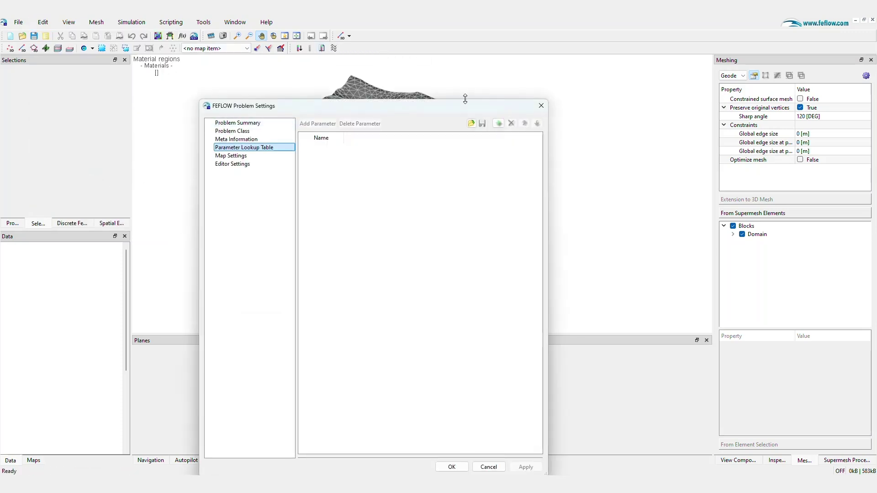
left_click(472, 123)
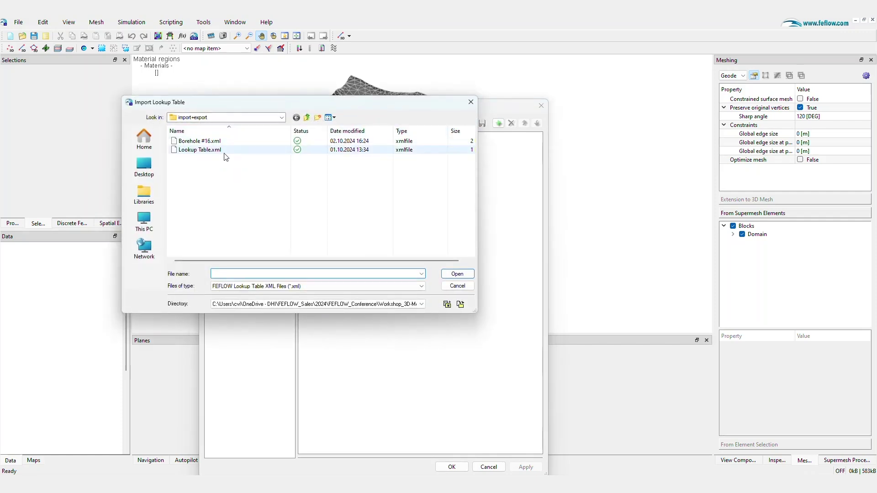
left_click(199, 149)
double_click(200, 150)
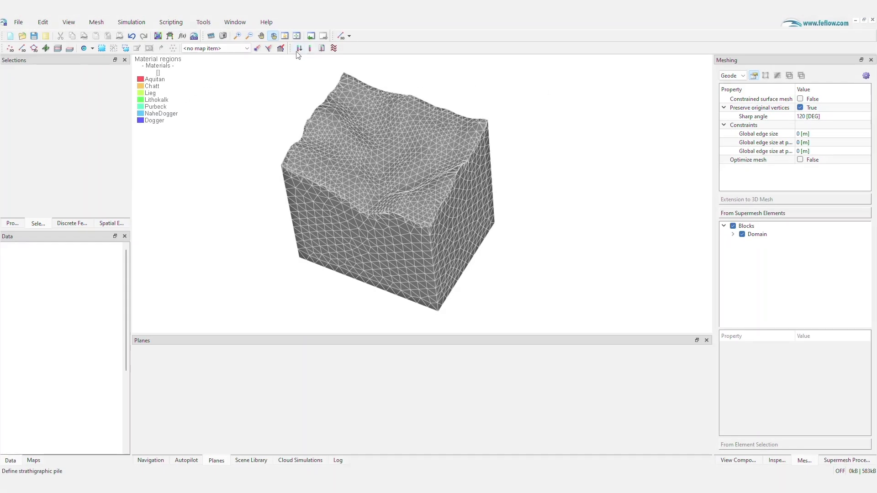
left_click(300, 48)
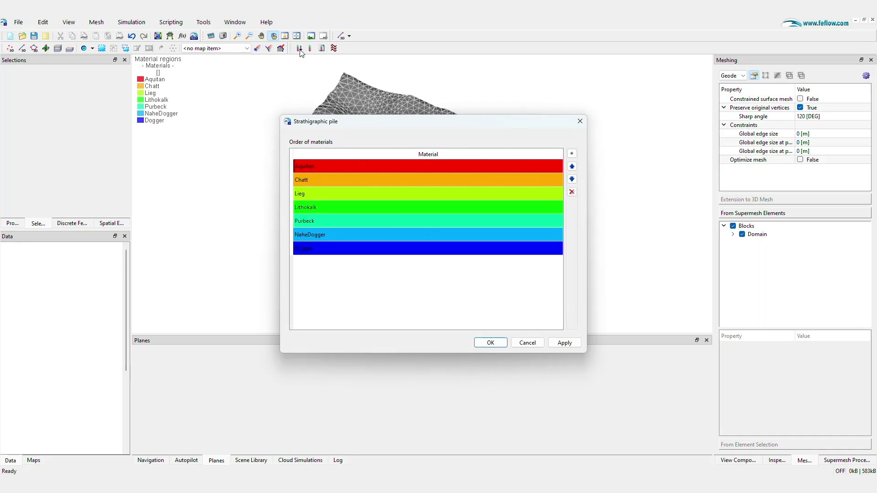
left_click(527, 343)
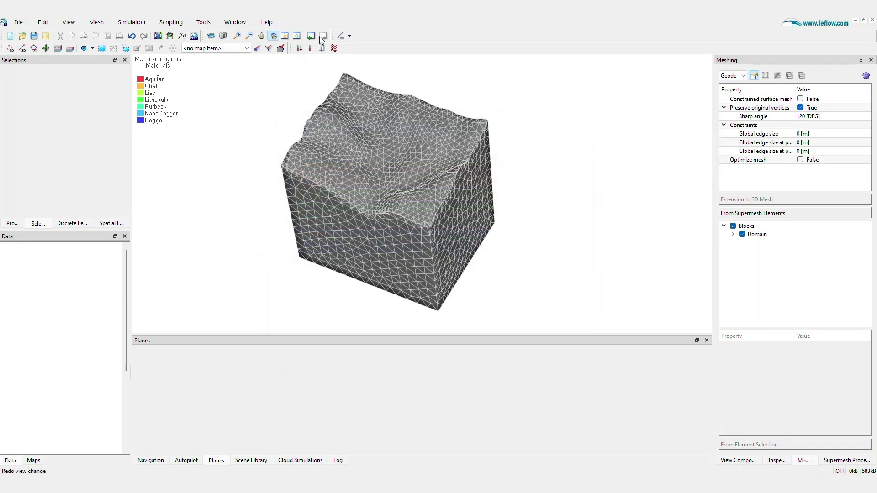
Place Borehole #1 on the mesh at azimuth 45, dip 75, with Aquitan ending at 750 m.
left_click(311, 48)
left_click(352, 137)
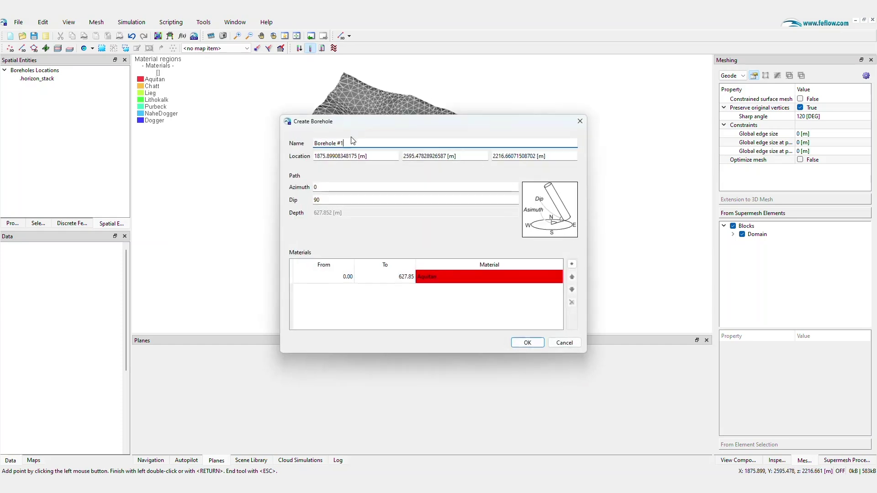
left_click(356, 188)
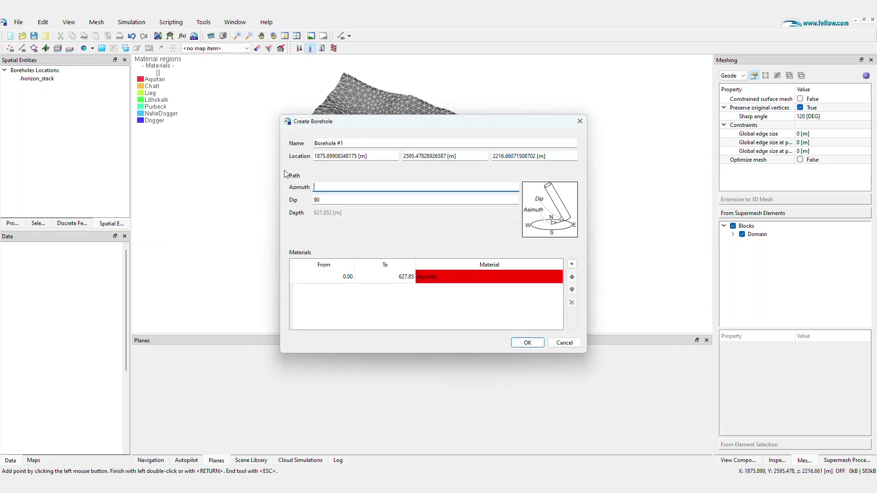
type("45")
key("Tab")
type("75")
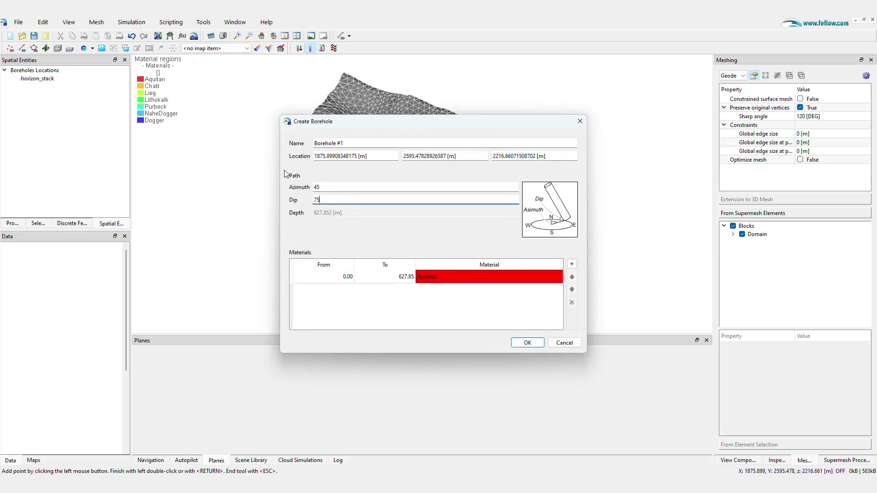
left_click(410, 278)
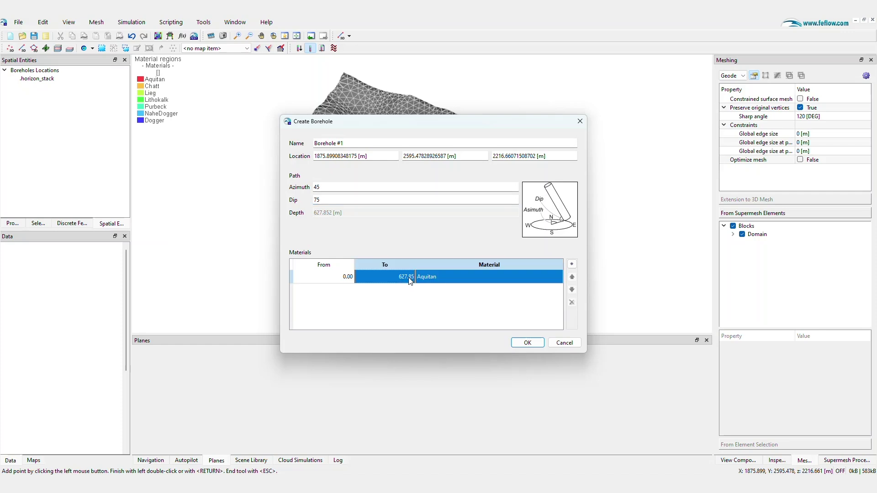
double_click(401, 276)
type("75 [m")
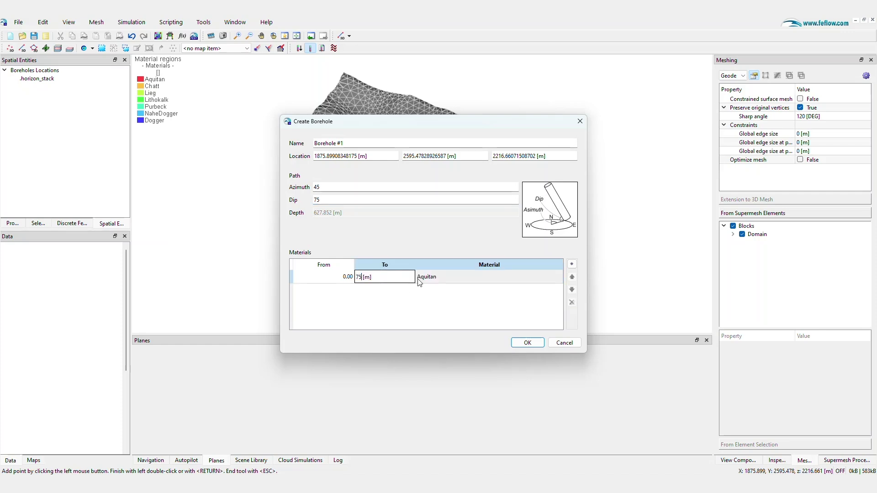
type("0")
key("Return")
Add the Chatt, Lieg and Lithokalk (to 3250 m) intervals, then the rest down to Dogger at 6250 m.
left_click(572, 265)
left_click(571, 265)
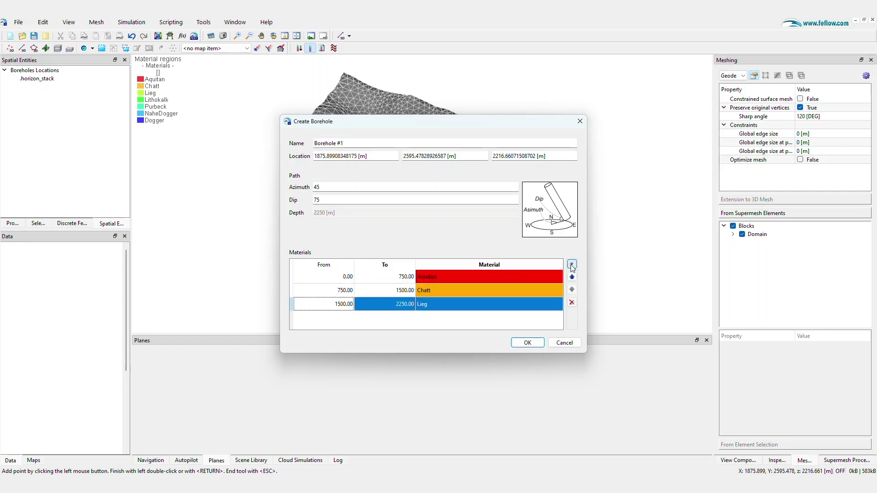
double_click(403, 318)
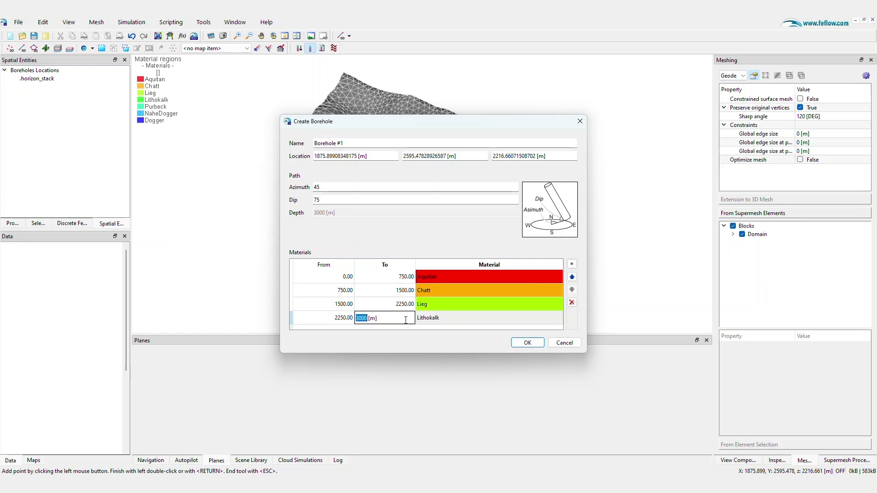
type("3250")
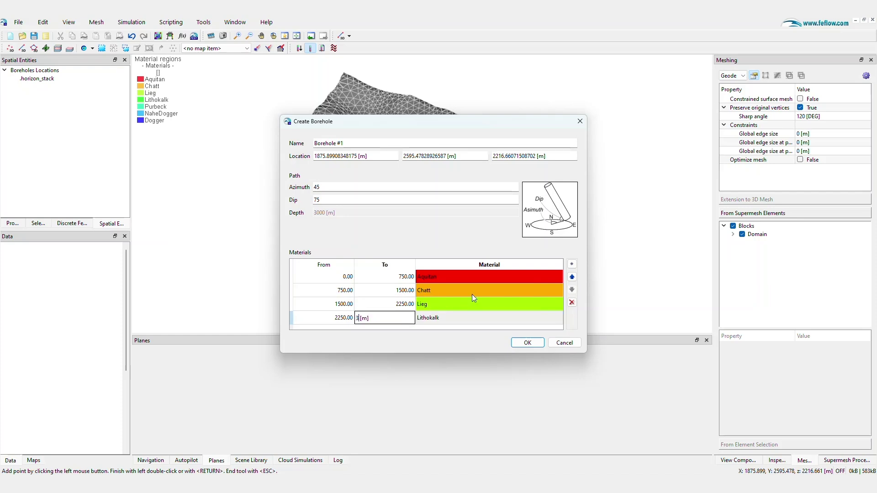
key("Return")
left_click(571, 265)
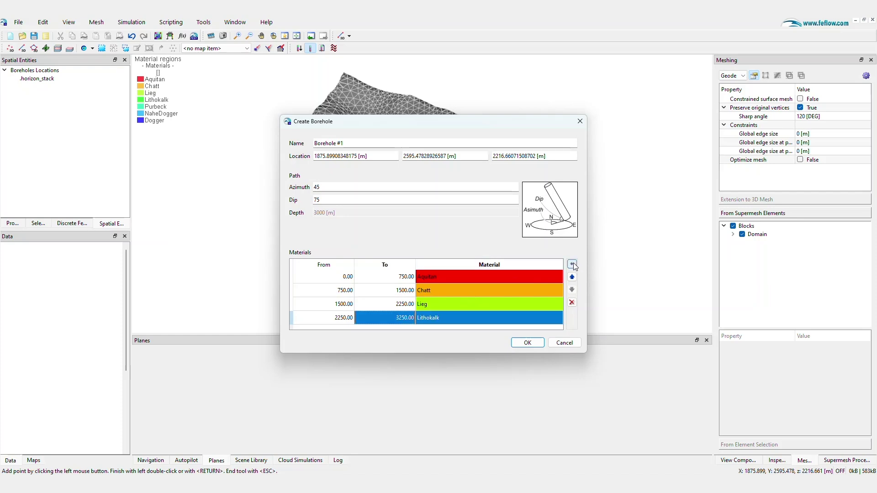
left_click(572, 265)
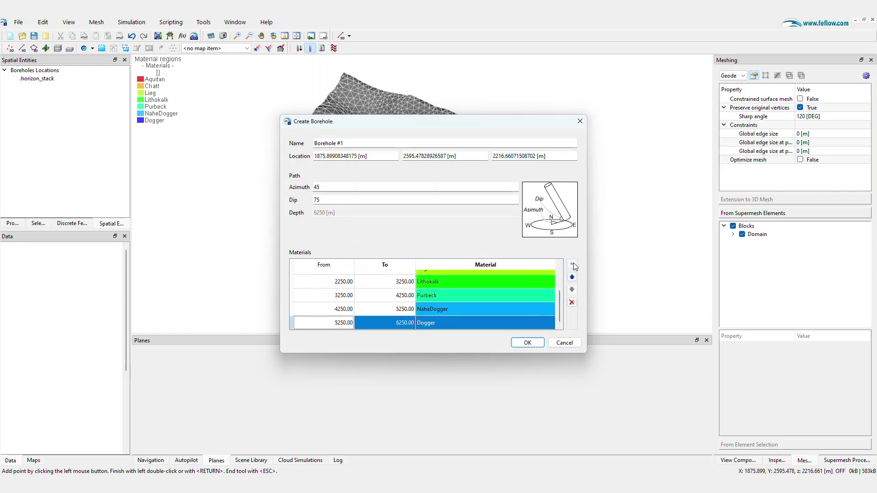
left_click(528, 342)
Hide the mesh faces and rotate the model to see the borehole sideways.
left_click(738, 78)
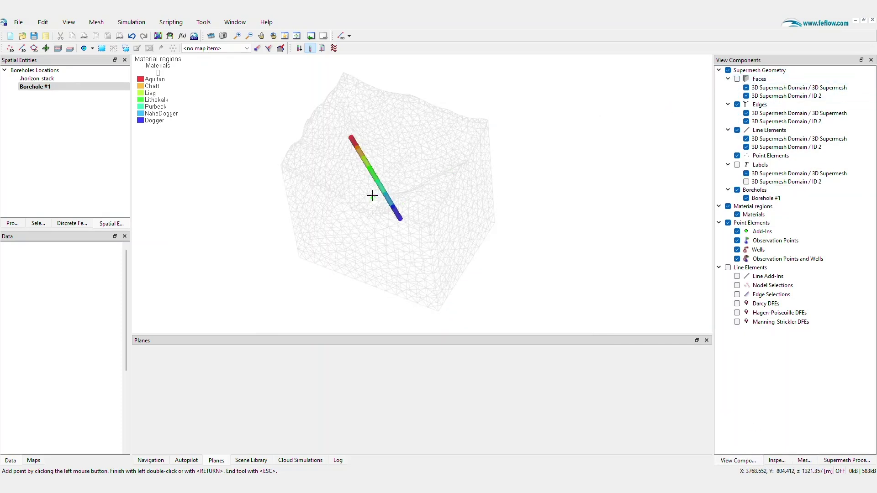
key("Escape")
left_click_drag(369, 198, 322, 103)
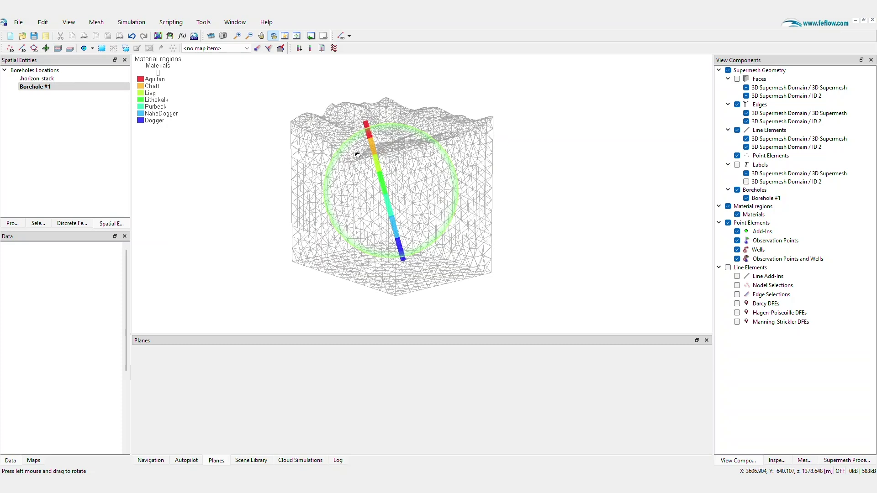
End Borehole #1's Purbeck interval at 3500 m and apply the change to the model.
left_click(322, 48)
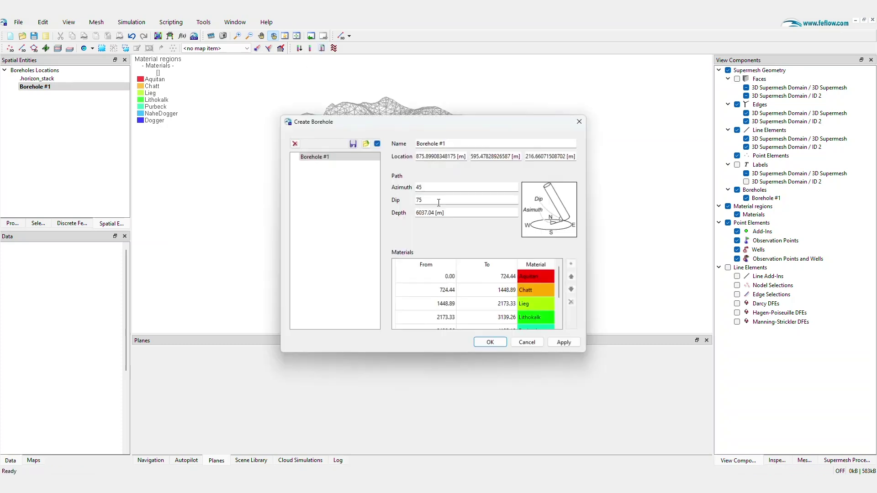
scroll(481, 302, "down", 3)
left_click(504, 296)
double_click(504, 297)
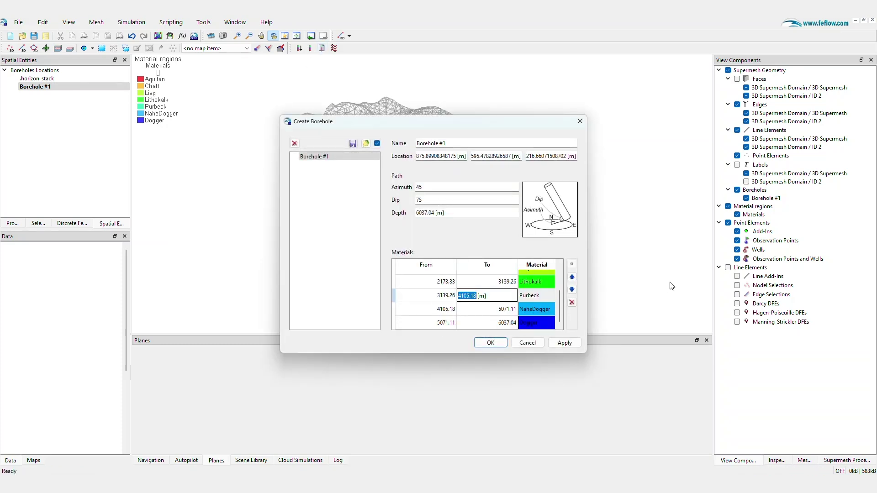
type("3500")
key("Return")
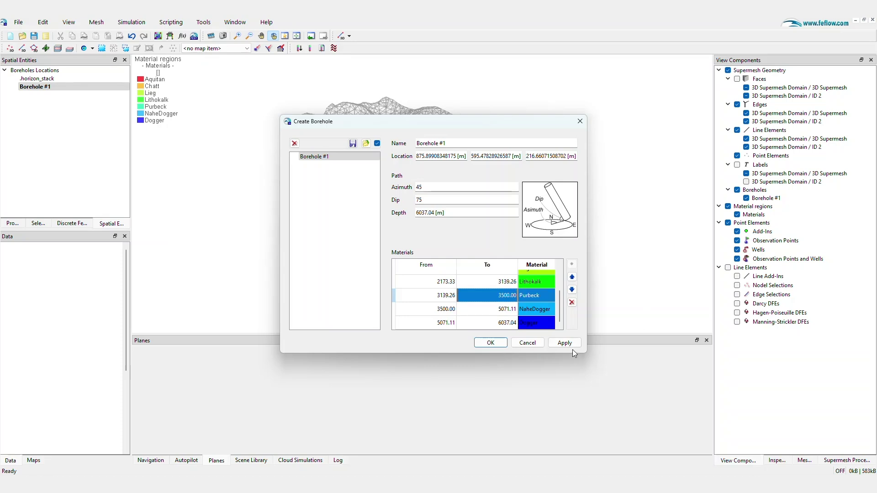
left_click_drag(454, 120, 650, 89)
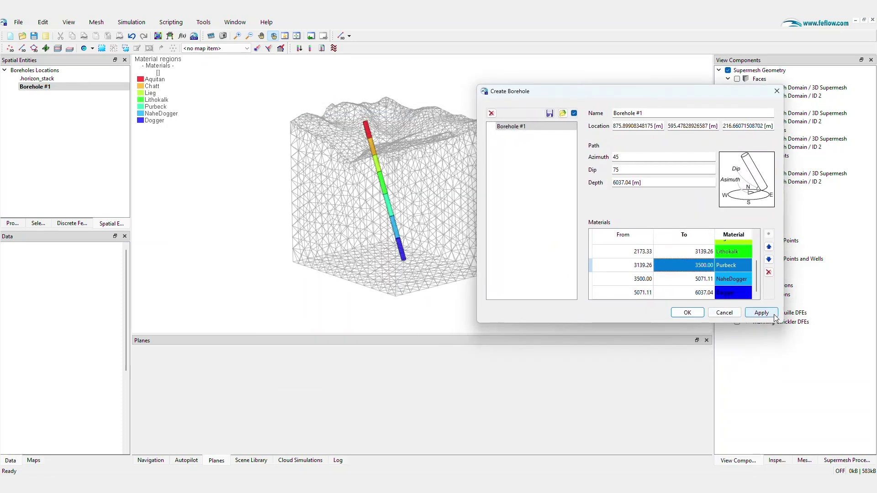
left_click(762, 313)
left_click(687, 312)
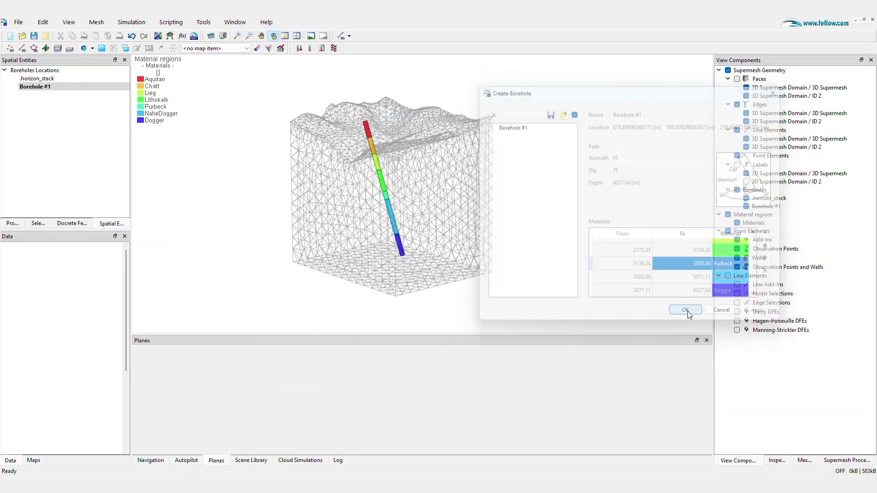
Delete Borehole #1, import the sixteen boreholes from the .xyz file, and view them in the mesh.
left_click(322, 49)
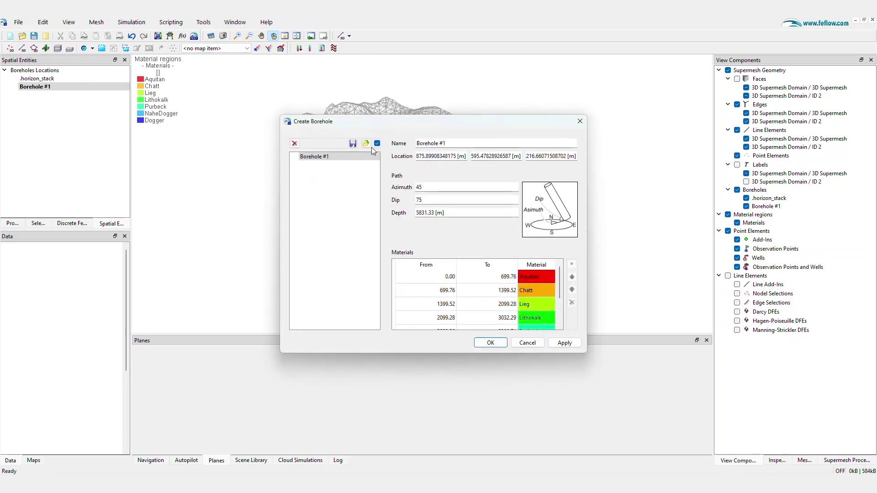
left_click(293, 145)
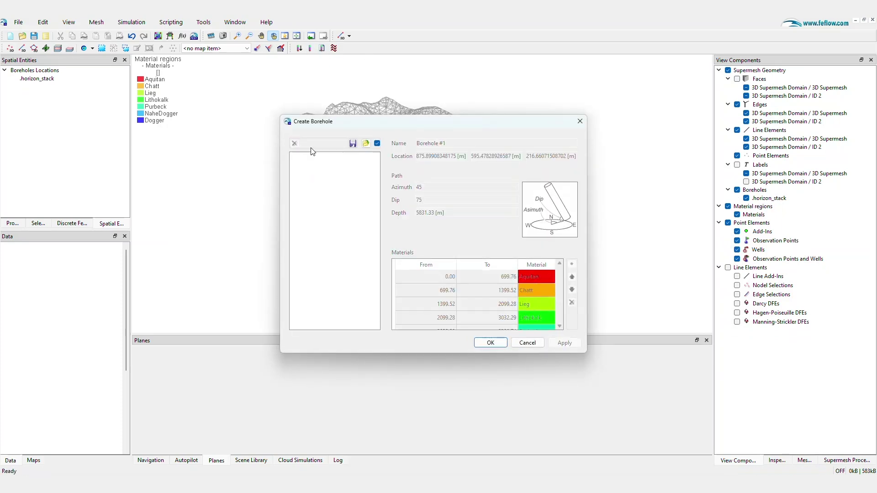
left_click(366, 143)
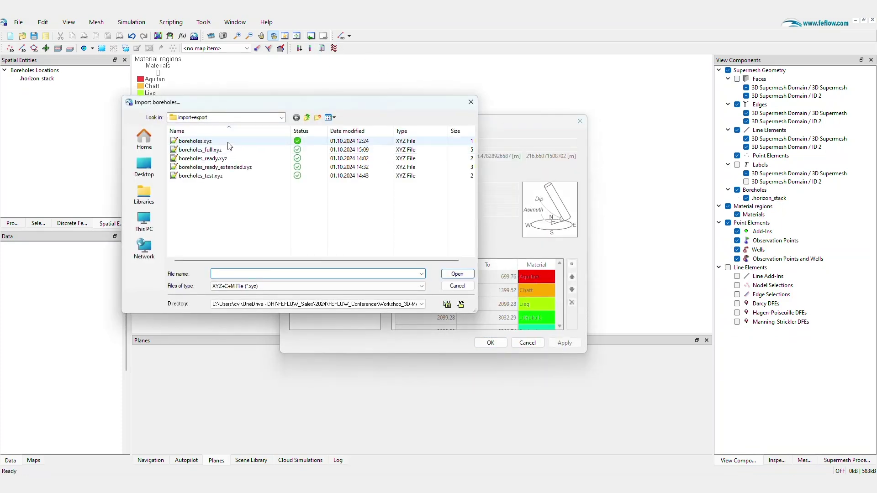
double_click(221, 153)
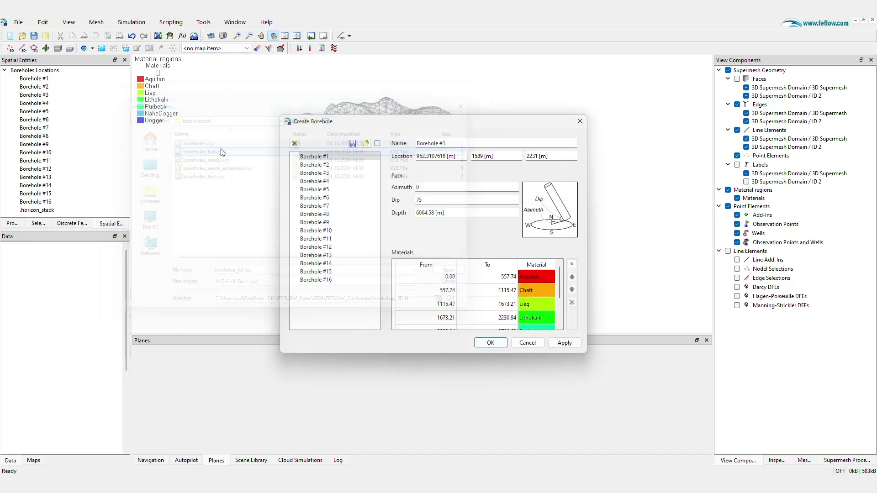
left_click(564, 342)
left_click(490, 342)
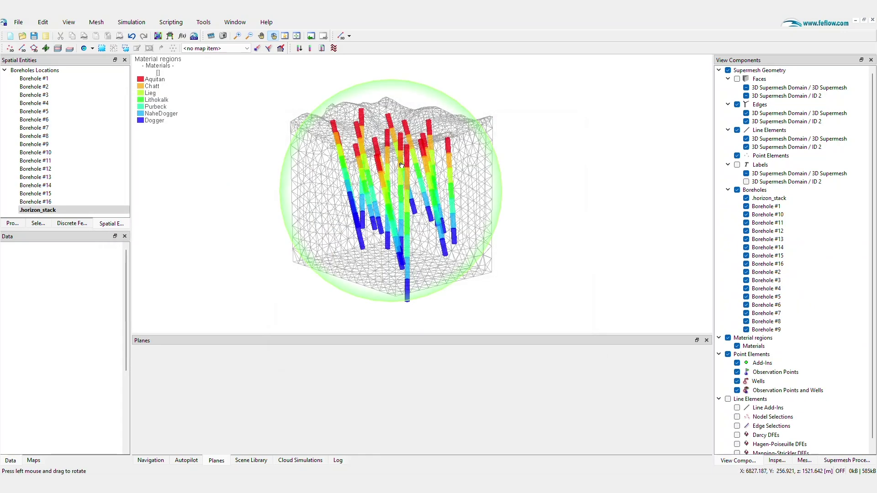
mouse_move(393, 306)
left_mouse_down()
mouse_move(360, 199)
mouse_move(370, 178)
left_mouse_up()
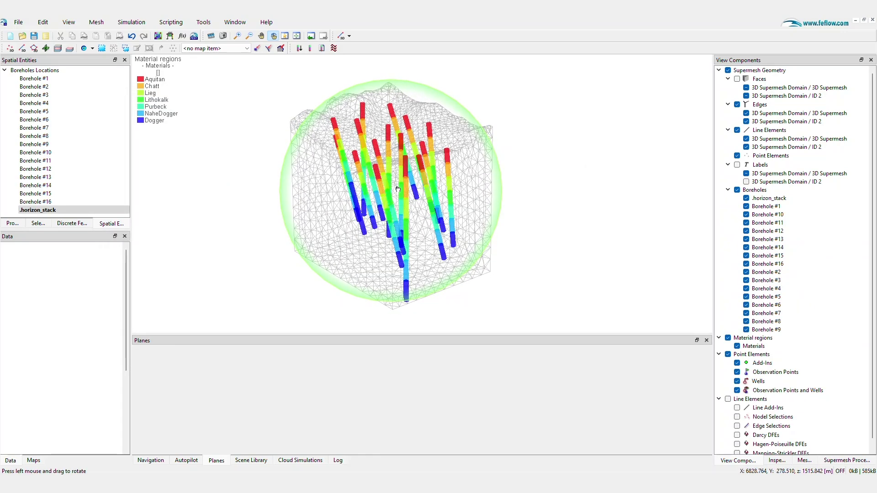
left_click(759, 79)
Show solid faces, create horizon points from the boreholes, and select Horizon Points #1.
left_click(738, 79)
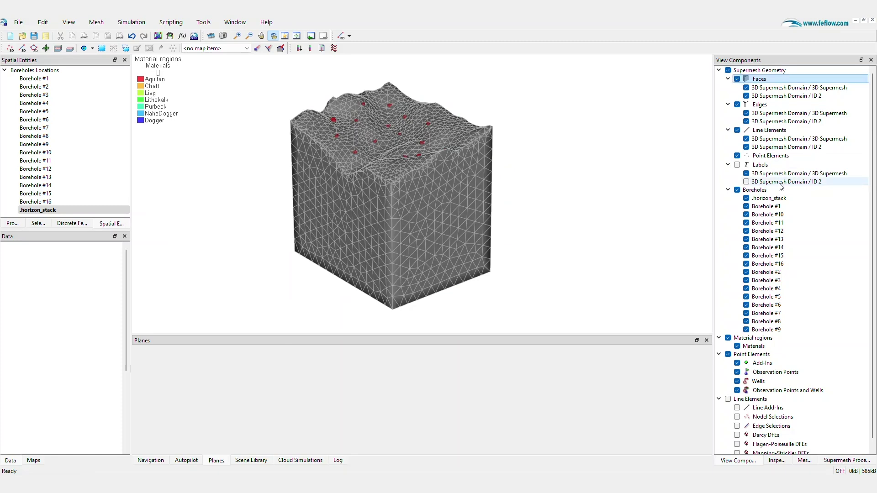
left_click(335, 48)
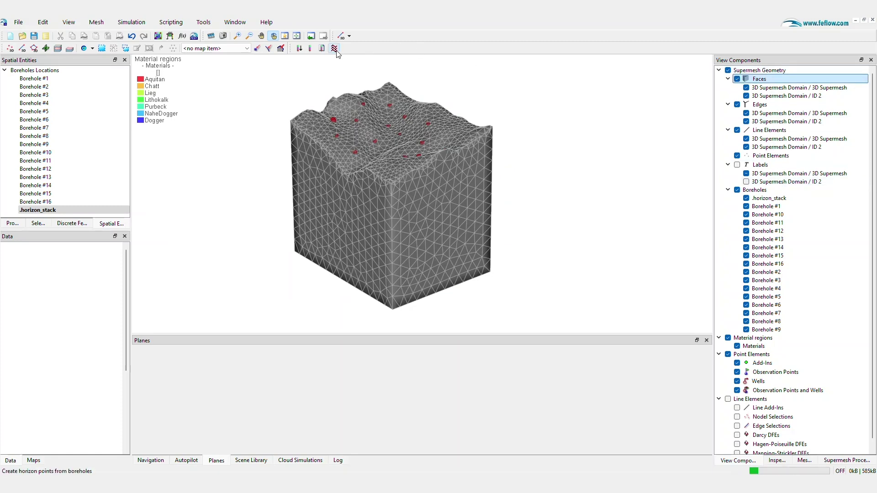
left_click(805, 460)
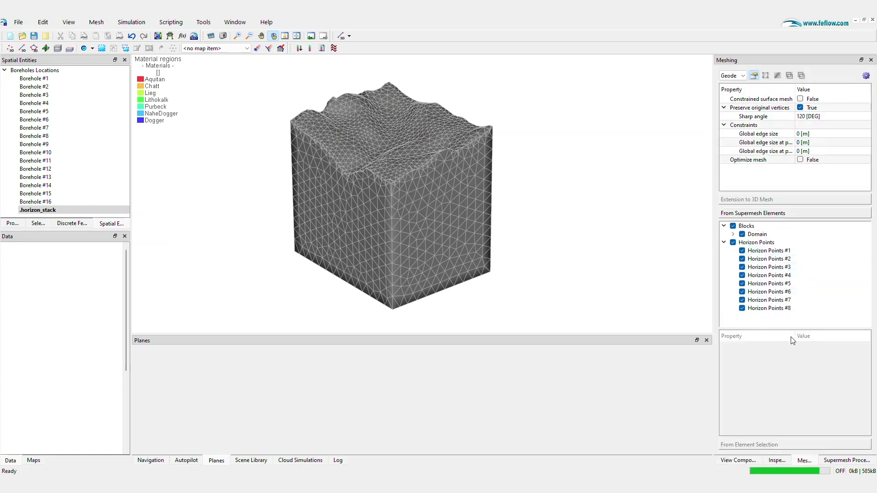
left_click(769, 250)
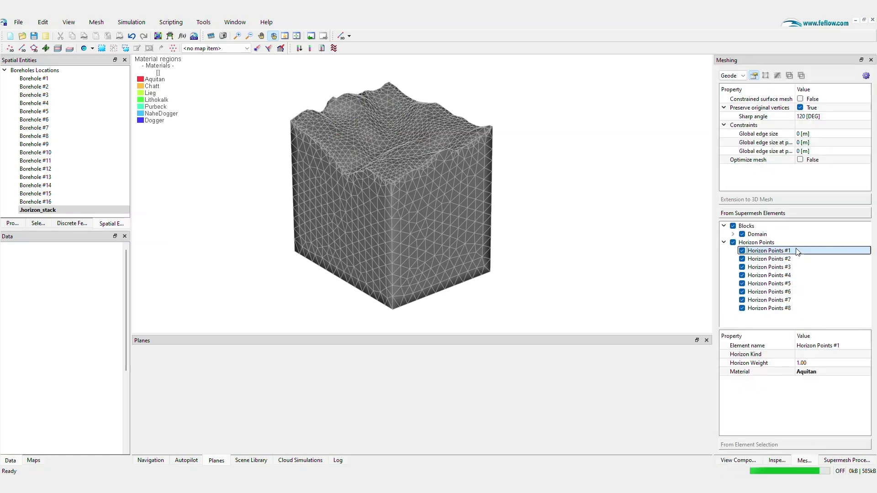
Step through the horizon point sets to Dogger and generate the implicit stratigraphic surfaces.
key("Down")
key("Down")
key("Down")
key("Down")
key("Down")
key("Down")
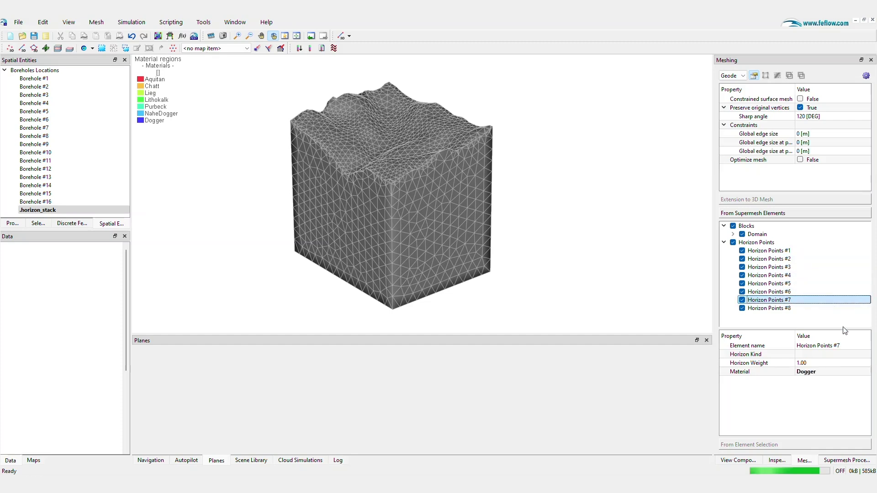
key("Down")
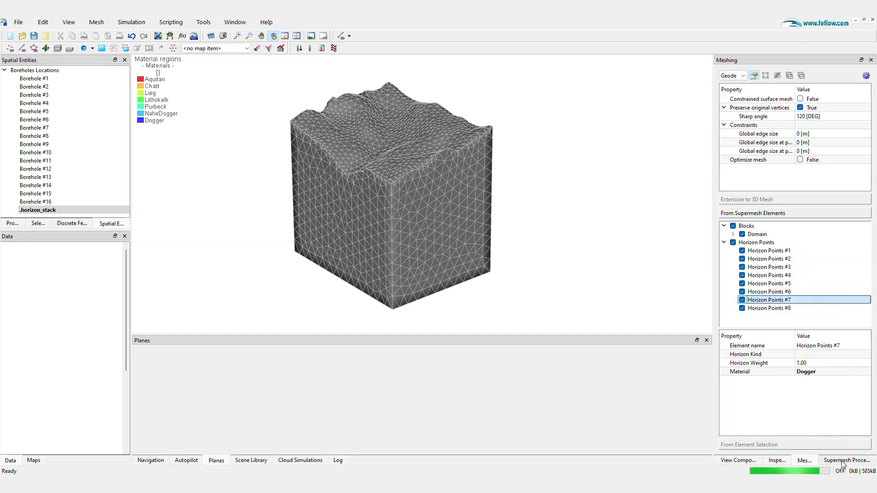
left_click(846, 461)
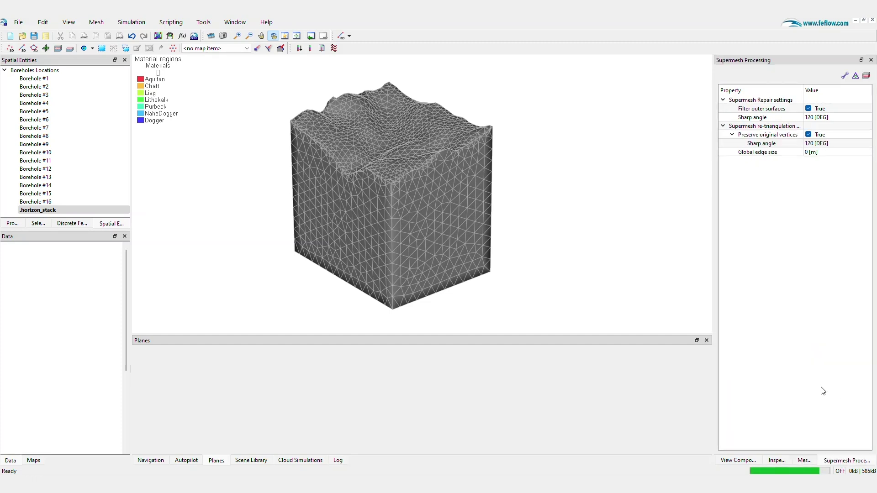
left_click(866, 75)
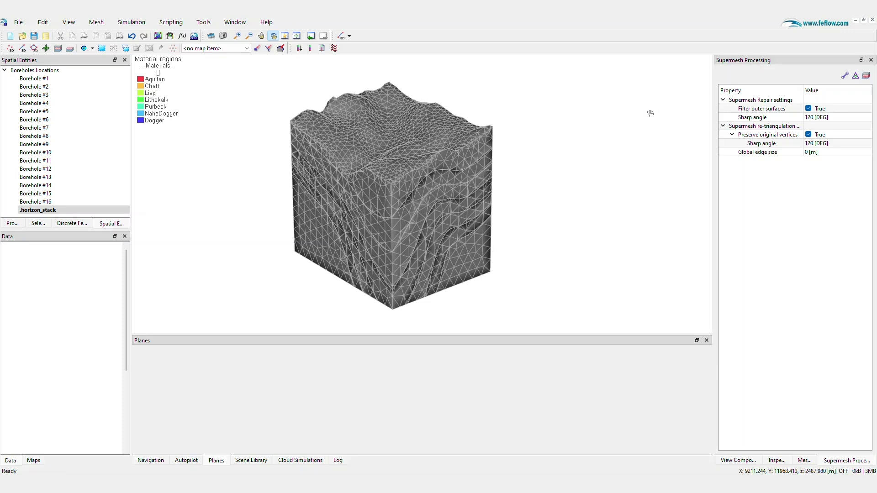
Orbit the layered block to a side corner view to inspect the new strata.
mouse_move(507, 172)
left_mouse_down()
mouse_move(432, 195)
mouse_move(302, 185)
left_mouse_up()
left_click_drag(405, 199, 323, 201)
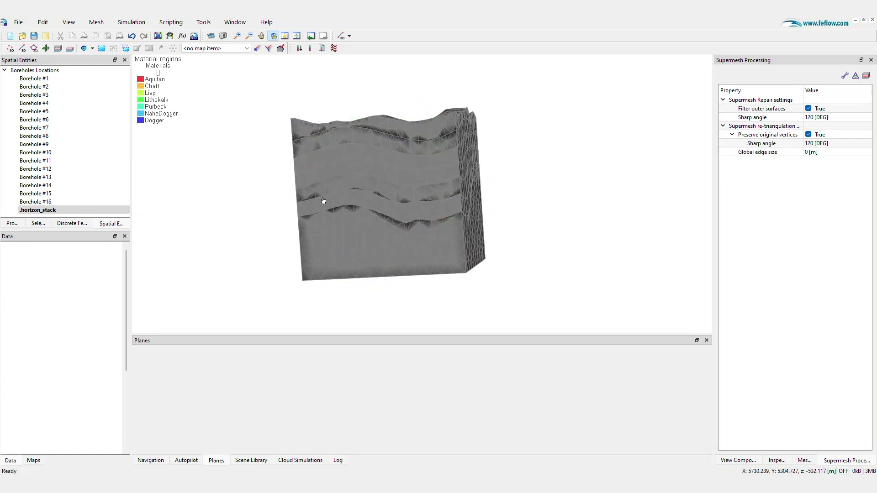
left_click_drag(442, 204, 398, 220)
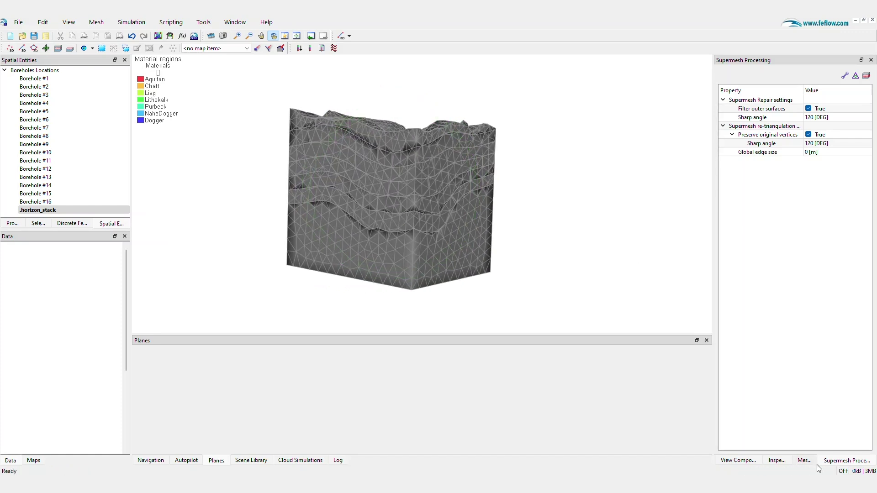
left_click(805, 461)
Highlight the Dogger, Lithokalk and Lieg blocks in turn, then rotate the layered block.
left_click(757, 235)
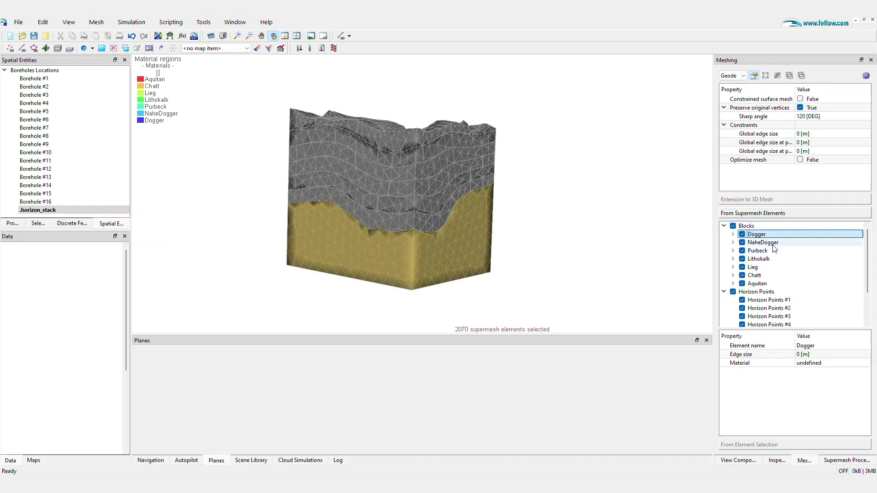
left_click(763, 242)
left_click(758, 260)
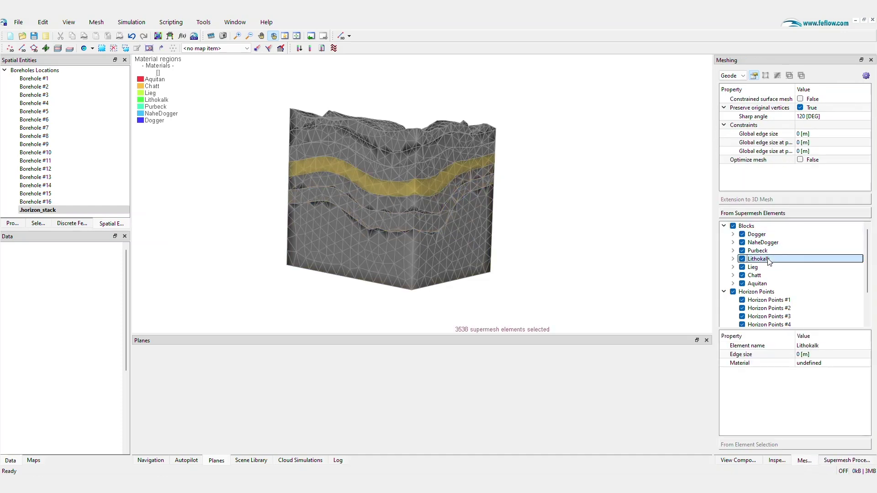
left_click(753, 267)
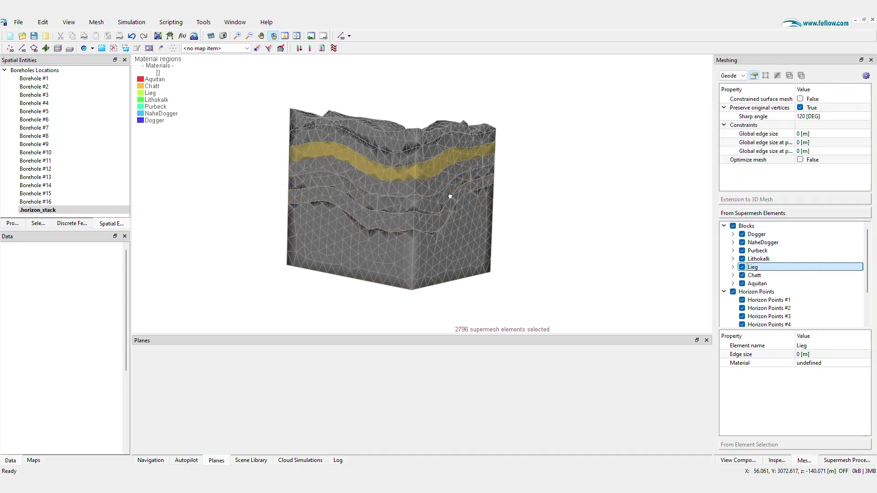
mouse_move(451, 197)
left_mouse_down()
mouse_move(383, 207)
mouse_move(375, 198)
left_mouse_up()
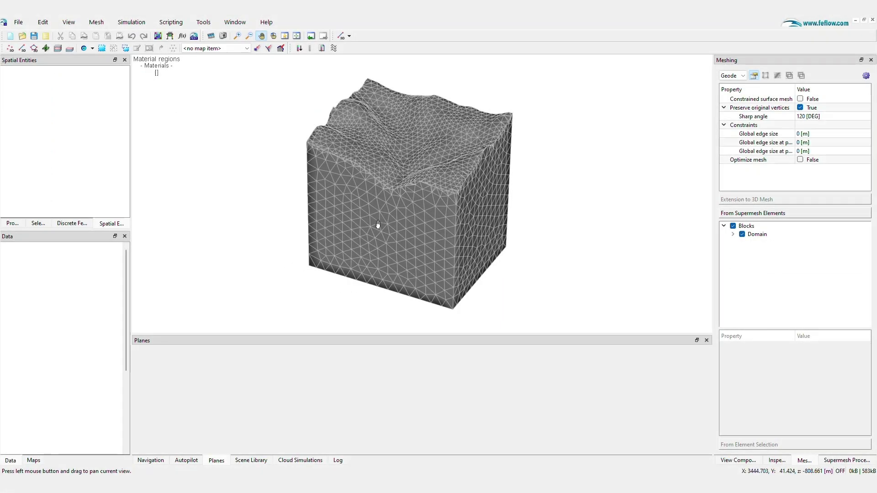
In top view, draw a line across the mesh to create the inclined fault plane.
left_click(287, 37)
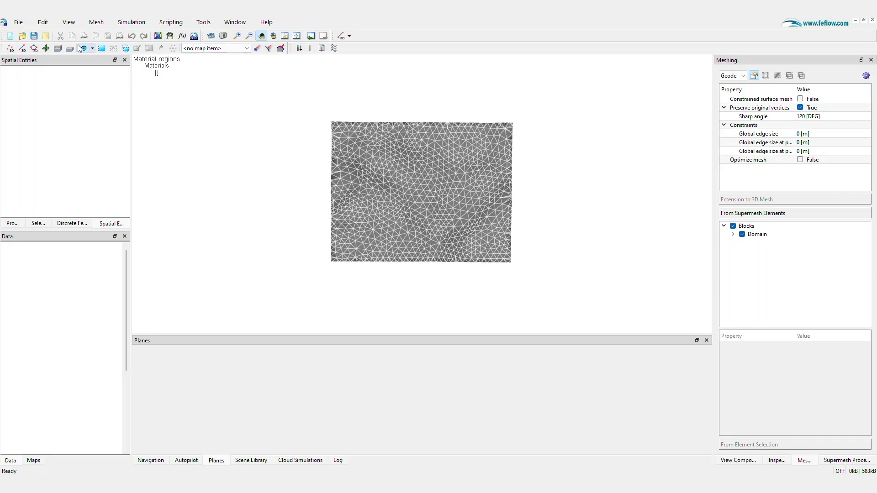
left_click(46, 48)
left_click(438, 108)
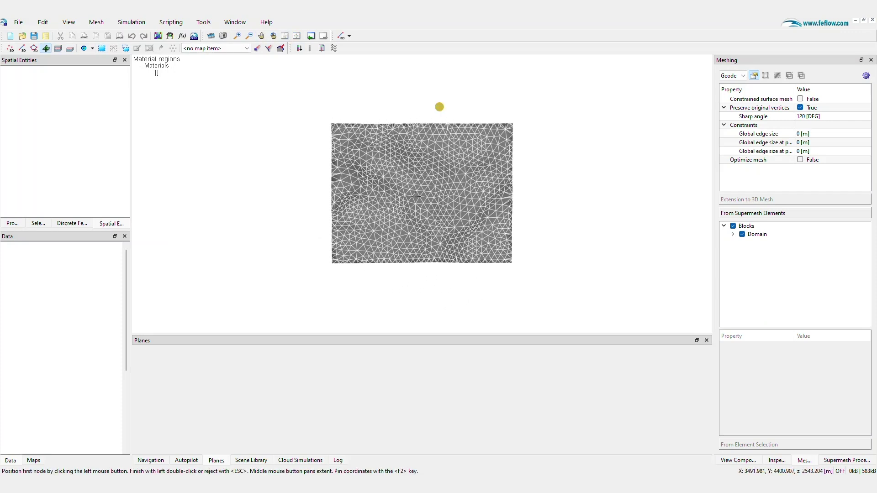
double_click(409, 284)
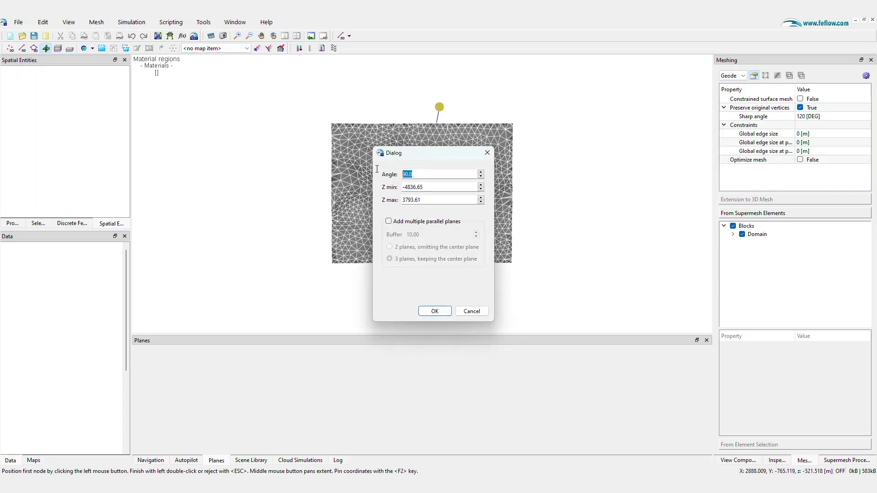
key("Return")
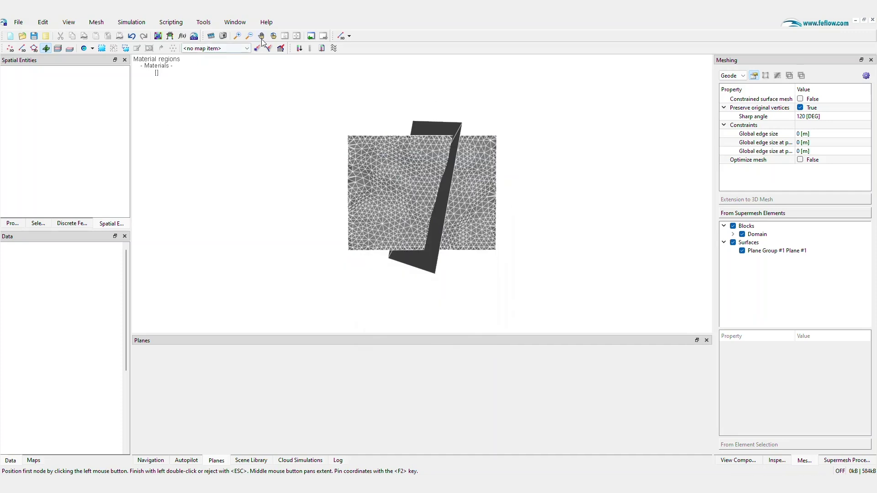
Orbit to an oblique view and merge the fault plane into the block mesh.
left_click(272, 36)
mouse_move(422, 206)
left_mouse_down()
mouse_move(386, 162)
mouse_move(438, 180)
left_mouse_up()
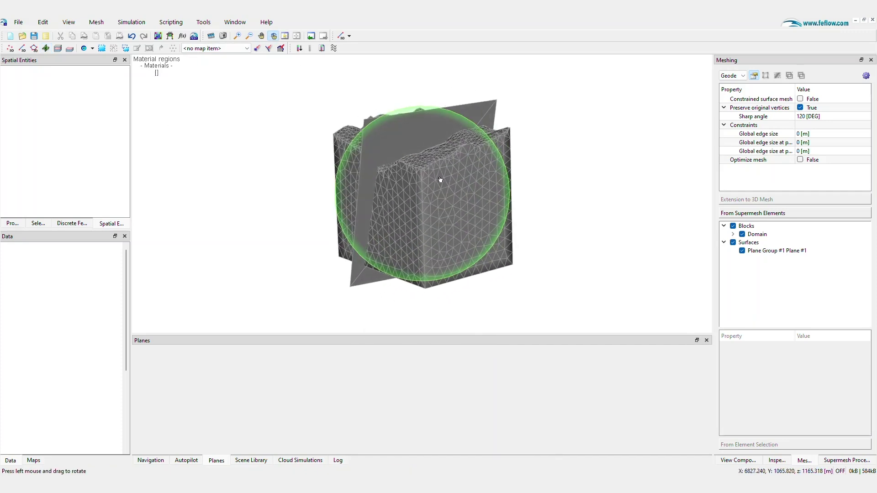
left_click(848, 461)
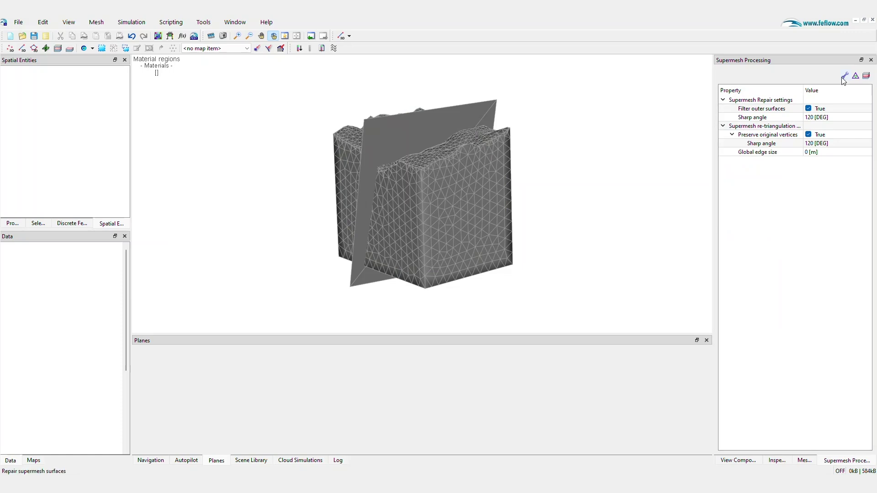
left_click(844, 77)
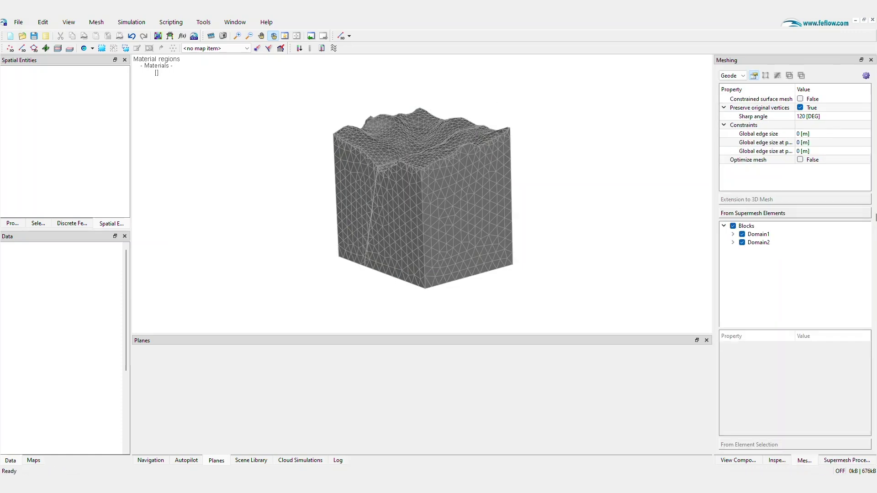
Highlight the Domain1 and Domain2 blocks in turn, then clear all highlighting.
left_click(818, 235)
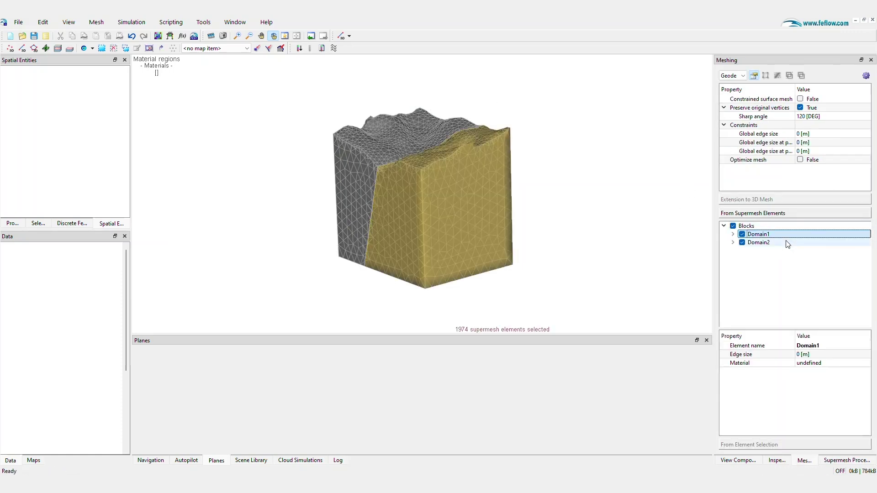
left_click(787, 243)
left_click(758, 235)
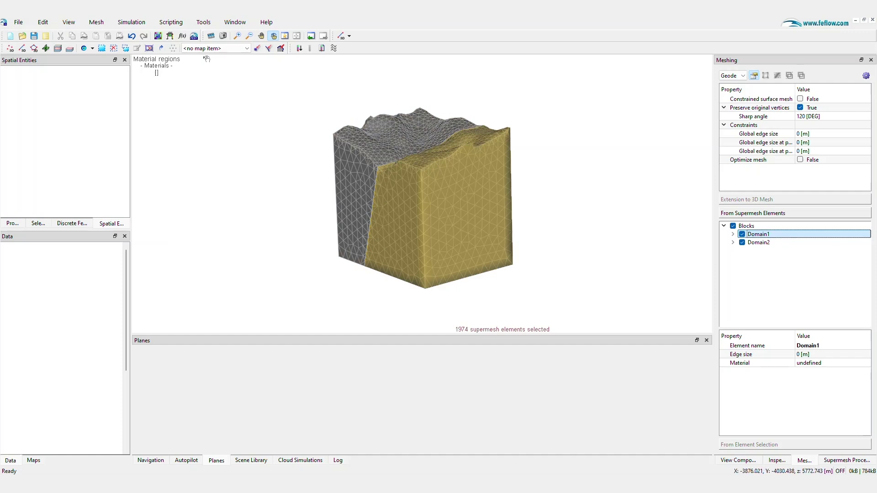
left_click(113, 48)
Import the Aquitan-to-Dogger parameter lookup table XML in Problem Settings and apply it.
left_click(43, 23)
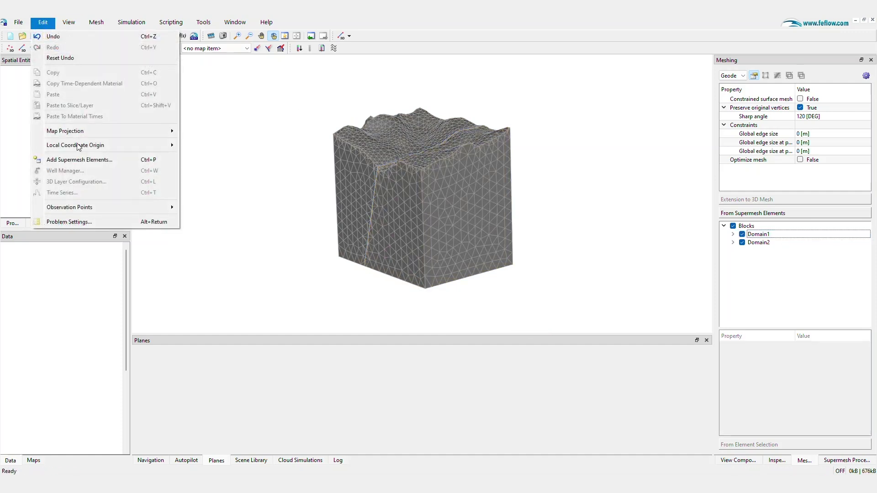
left_click(61, 221)
left_click(471, 124)
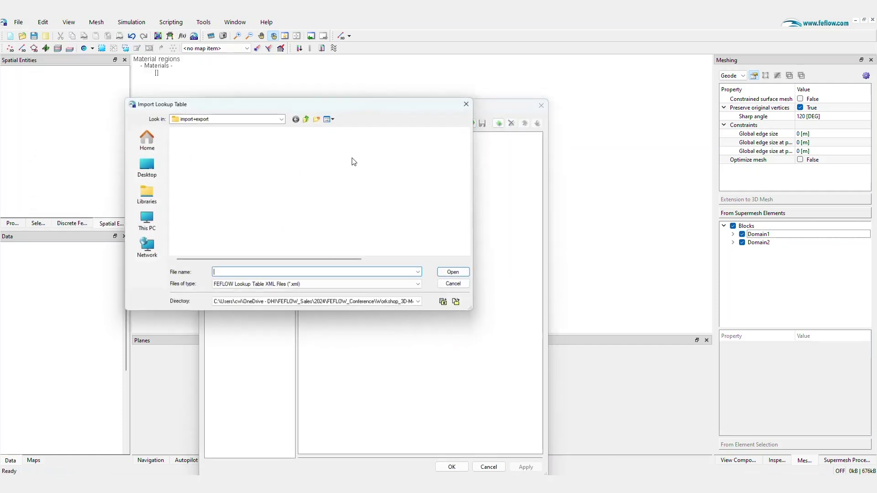
double_click(200, 158)
left_click(451, 468)
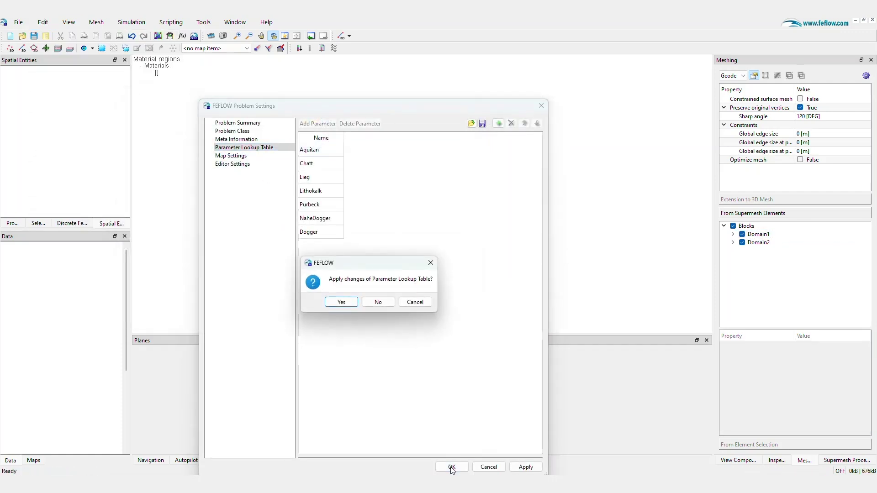
left_click(341, 303)
Import the borehole file to add the 16 boreholes to the model.
left_click(322, 48)
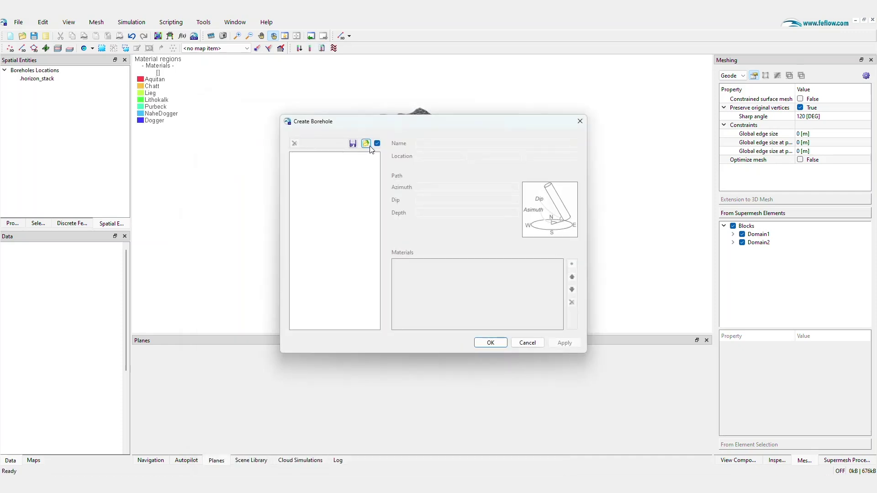
left_click(366, 143)
double_click(206, 172)
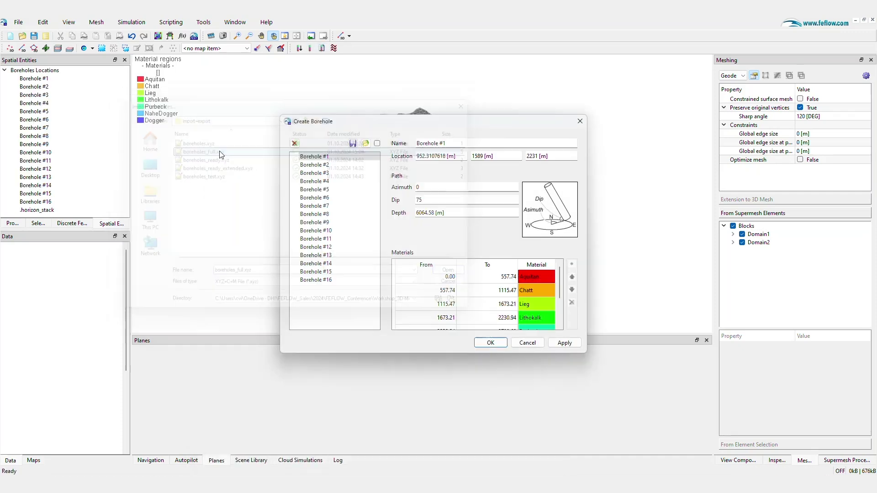
left_click(490, 342)
Build implicit surfaces from the borehole horizon stack and inspect the resulting Lieg blocks in 3D.
left_click_drag(497, 339, 482, 207)
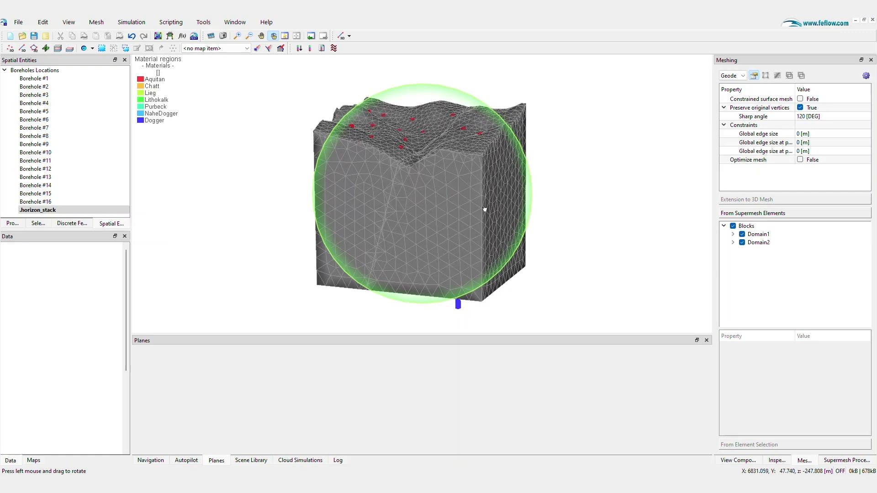
left_click(844, 460)
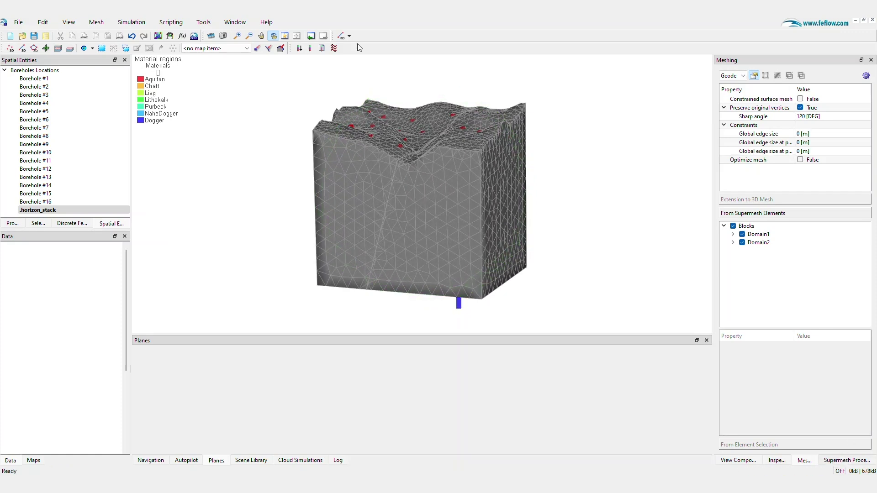
left_click(846, 460)
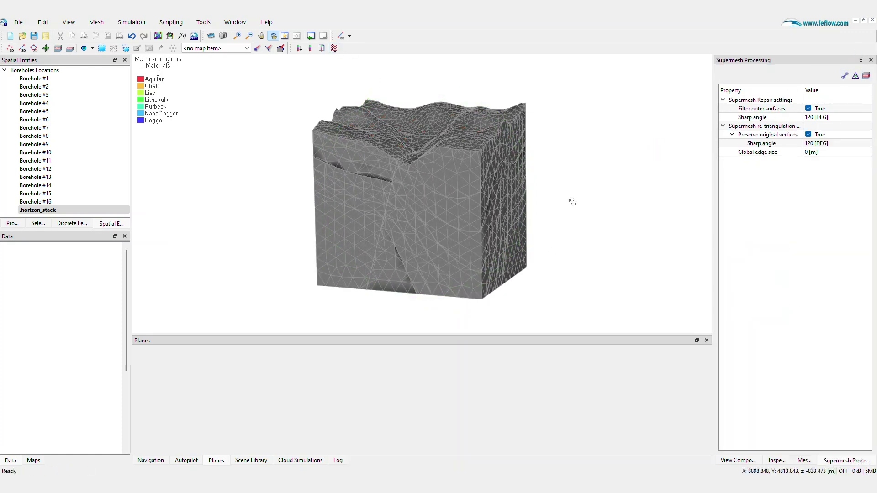
left_click_drag(449, 216, 438, 218)
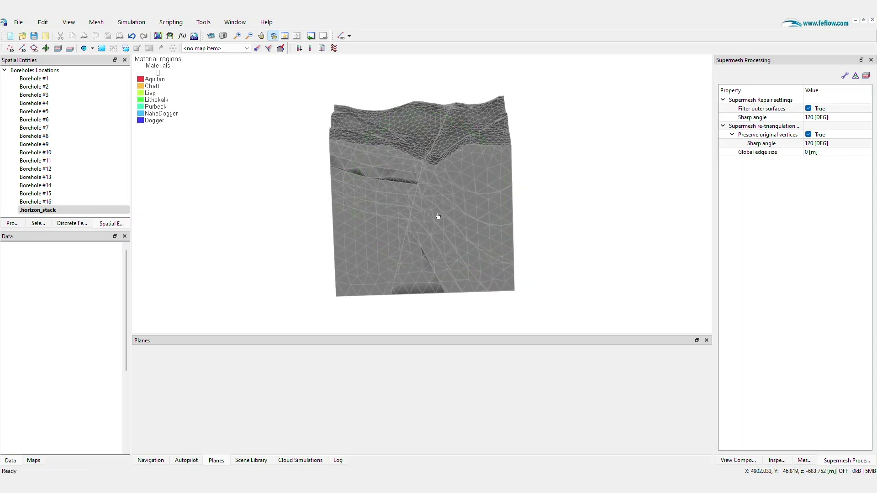
right_click_drag(438, 217, 411, 233)
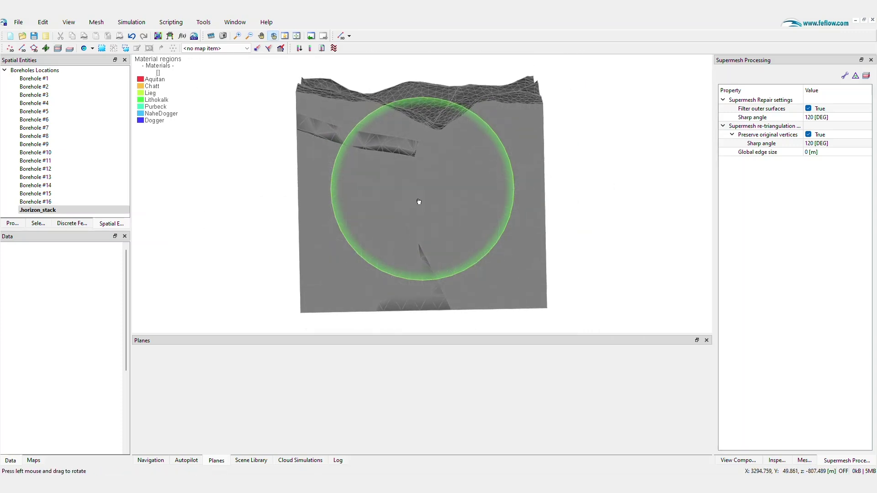
mouse_move(419, 220)
left_mouse_down()
mouse_move(377, 208)
mouse_move(376, 216)
left_mouse_up()
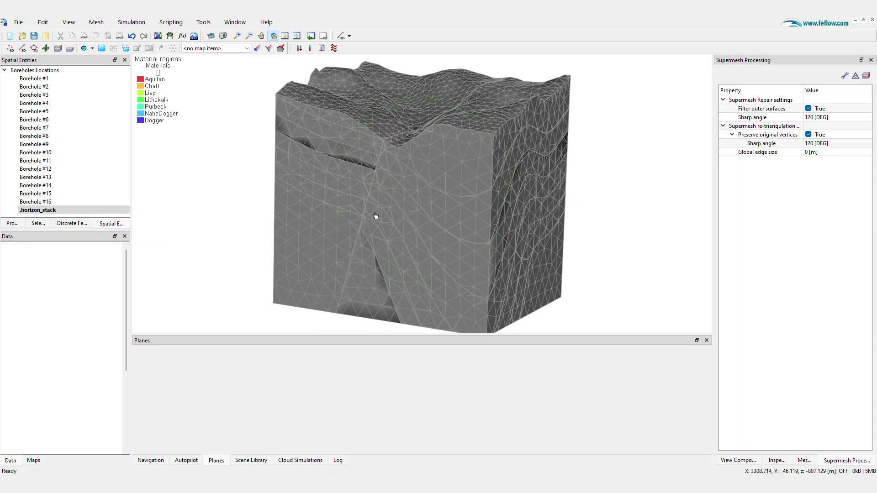
Highlight Lieg #0 and Lieg #1 together and orbit to view them across the fault.
left_click(756, 283)
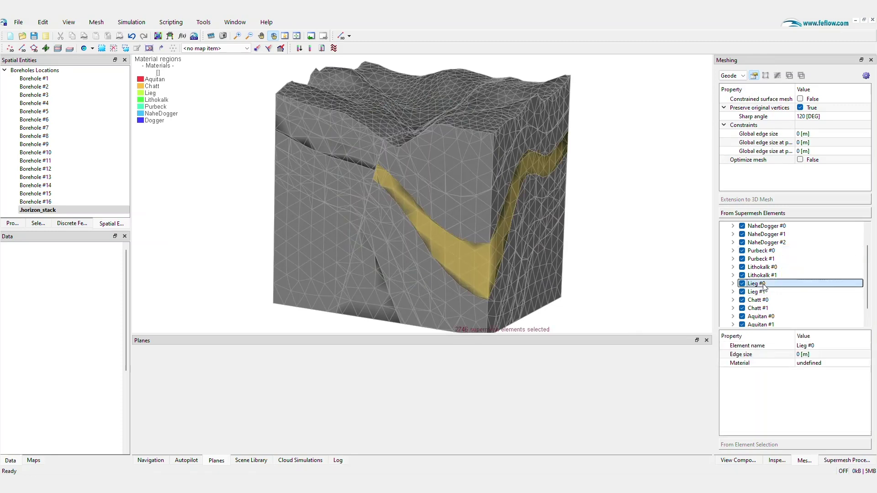
left_click(757, 292, "ctrl")
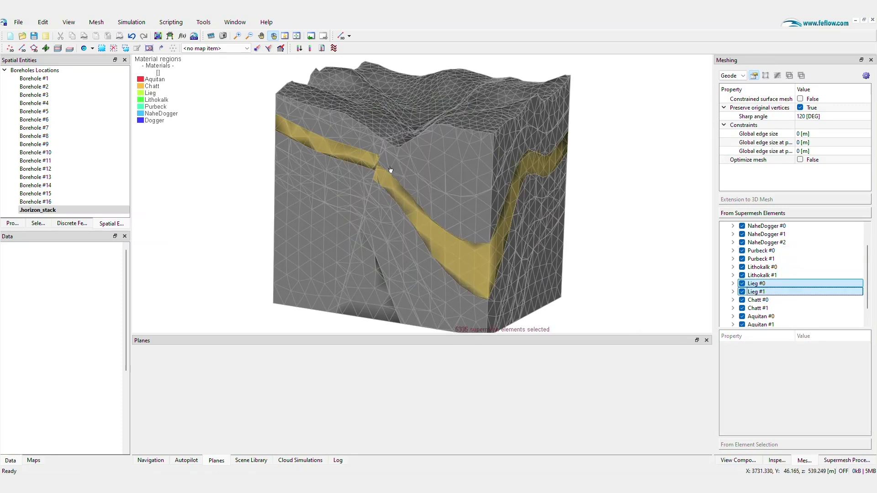
right_click_drag(390, 169, 412, 169)
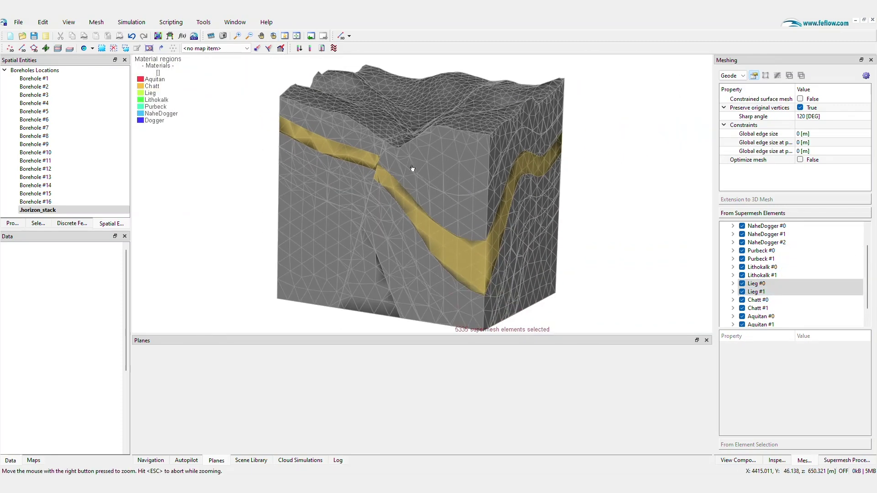
left_click_drag(413, 169, 275, 196)
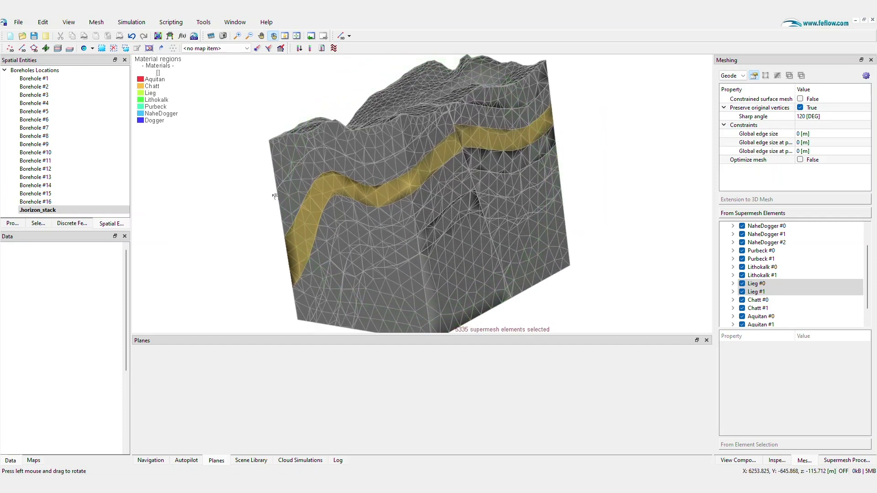
left_click_drag(275, 196, 464, 110)
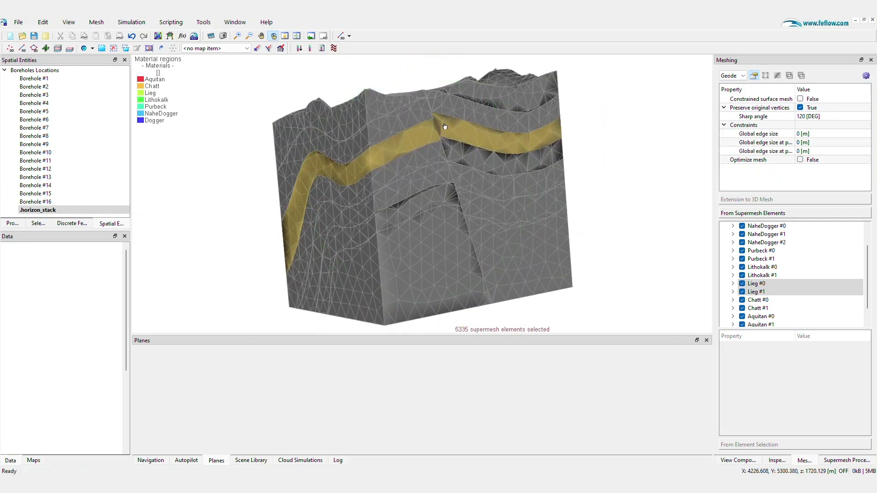
right_click_drag(444, 127, 451, 173)
mouse_move(450, 172)
left_mouse_down()
mouse_move(445, 211)
mouse_move(452, 229)
mouse_move(420, 205)
left_mouse_up()
Switch the highlight to Chatt #0 and Chatt #1.
left_click(758, 301)
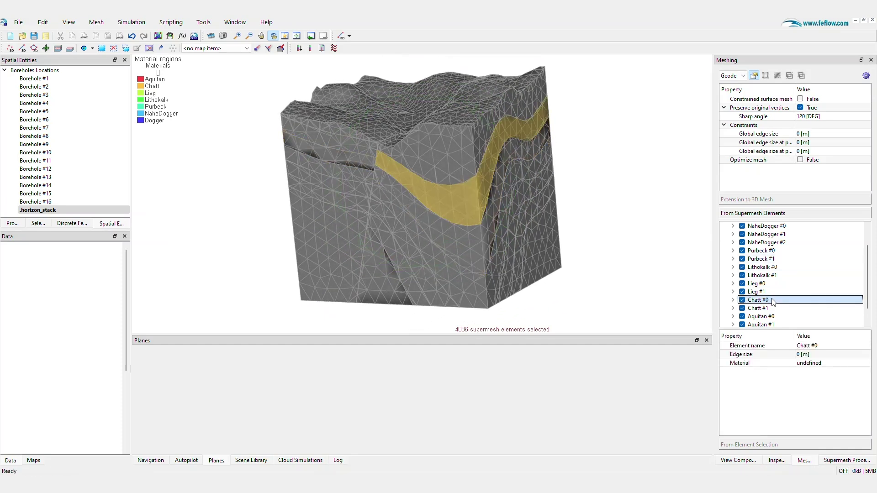
left_click(758, 308, "shift")
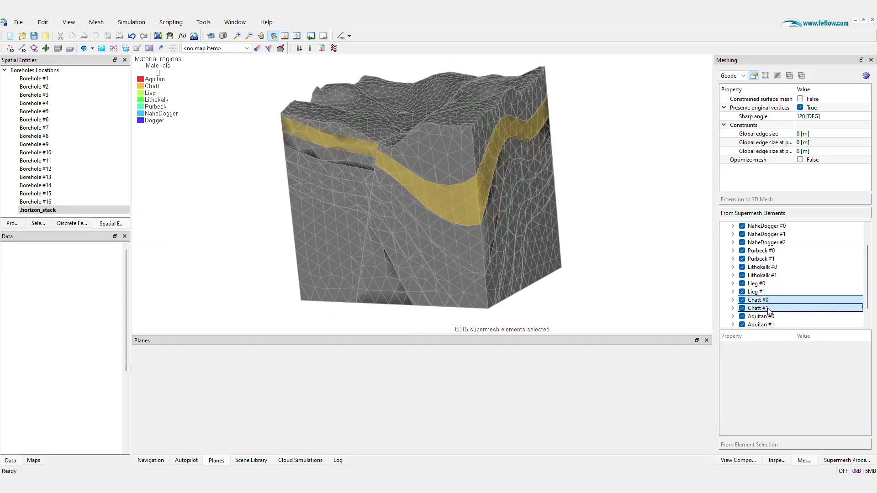
left_click(740, 460)
Uncheck Supermesh Geometry Faces and orbit the wireframe showing the solid Chatt blocks.
left_click(728, 79)
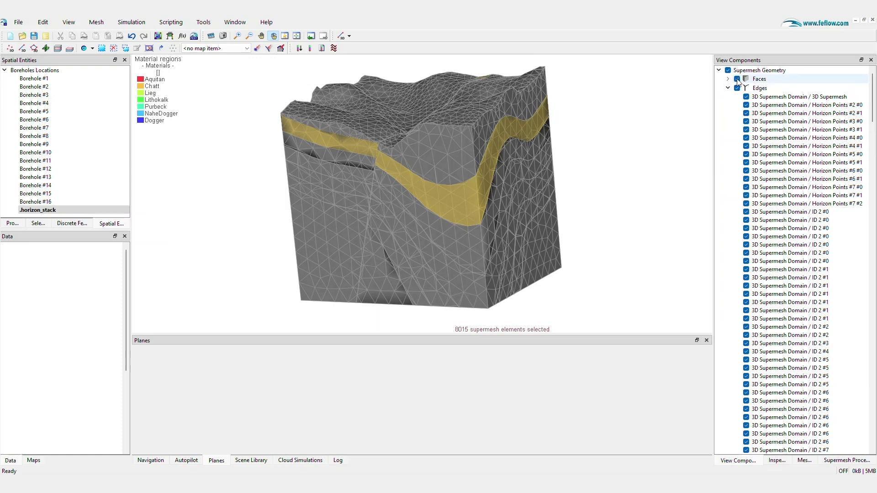
left_click_drag(452, 192, 422, 168)
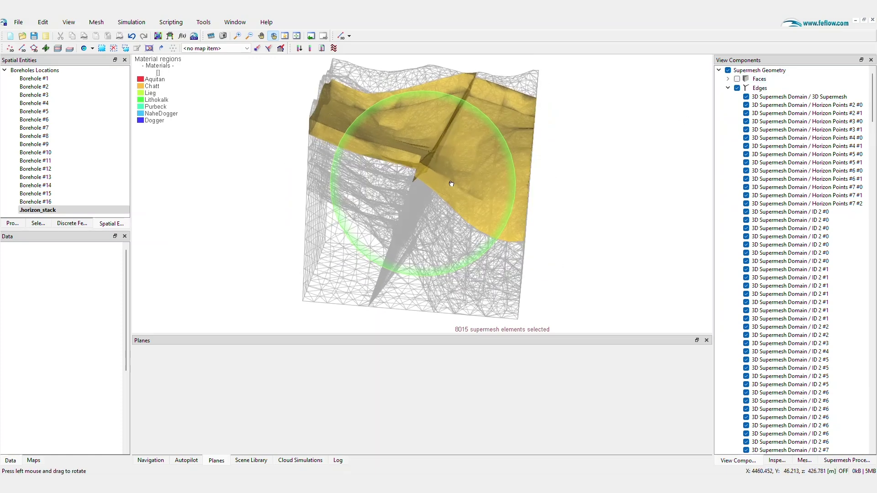